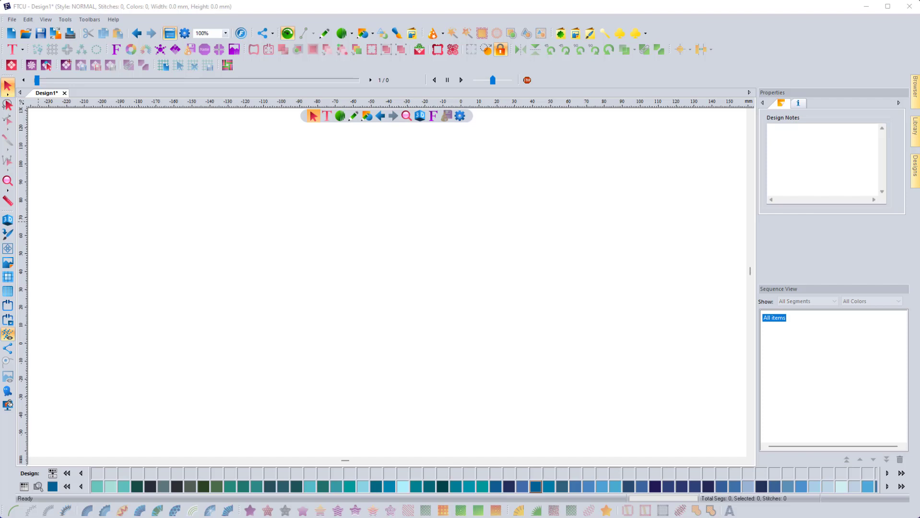
Switch to the browser and look through the fabric collections listed on the Moda Fabrics downloads page.
drag(47, 65, 756, 18)
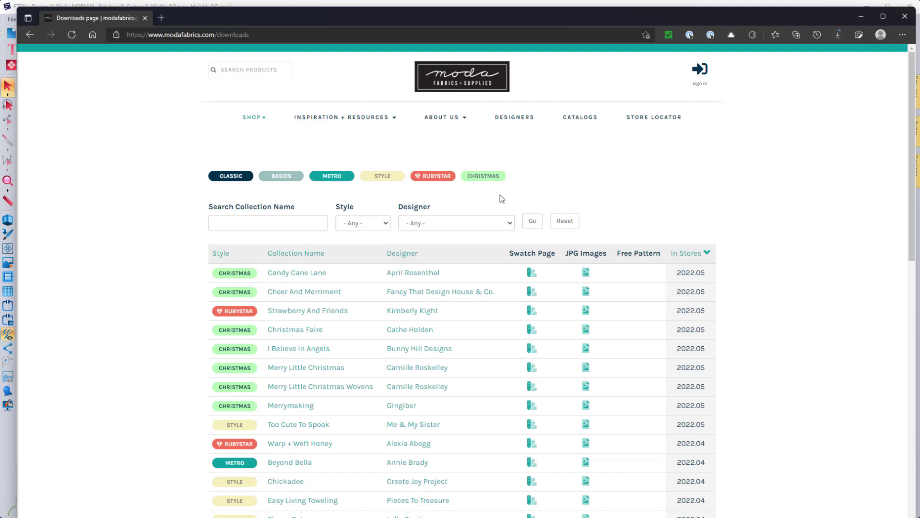
scroll(782, 269, down, 5)
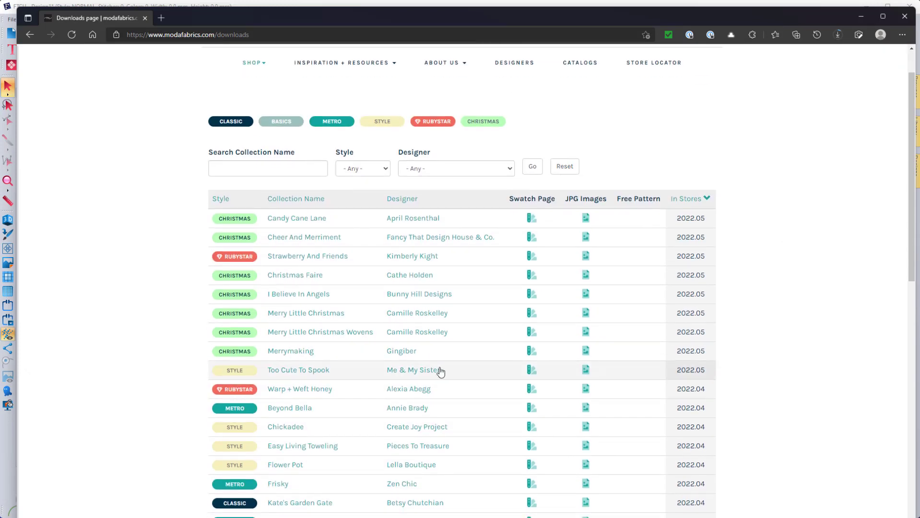
scroll(441, 371, down, 3)
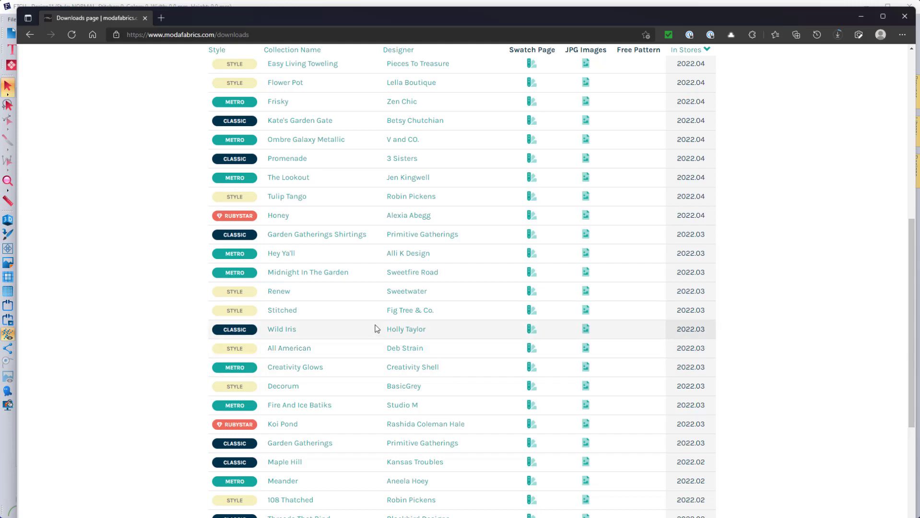
Switch to the File Explorer window showing the Downloads folder.
mouse_move(118, 517)
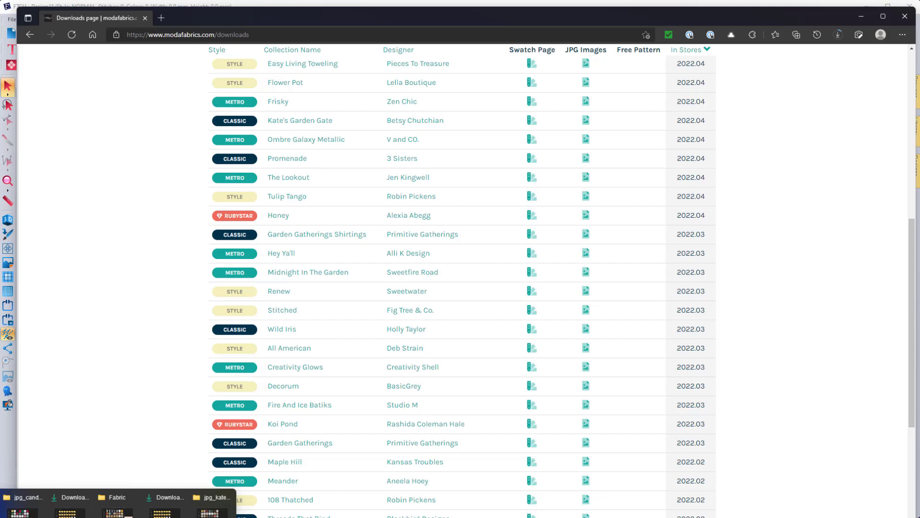
click(165, 511)
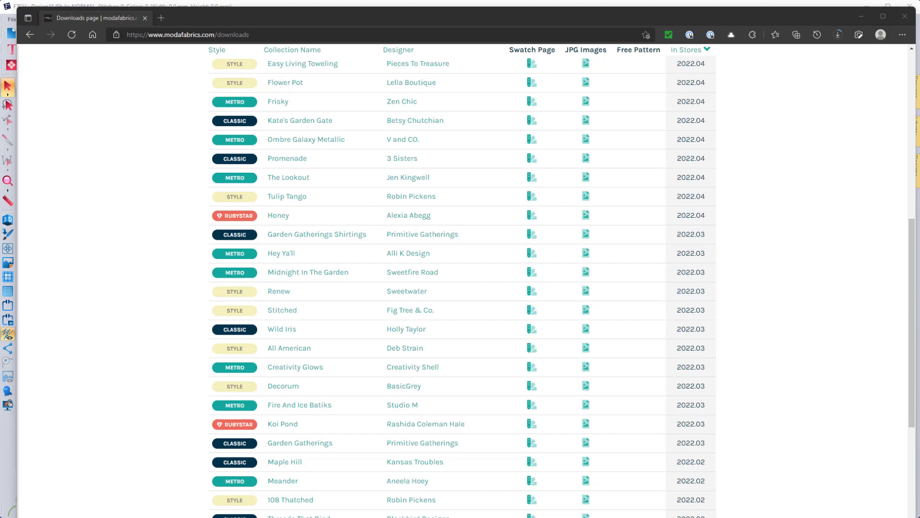
drag(1, 5, 478, 6)
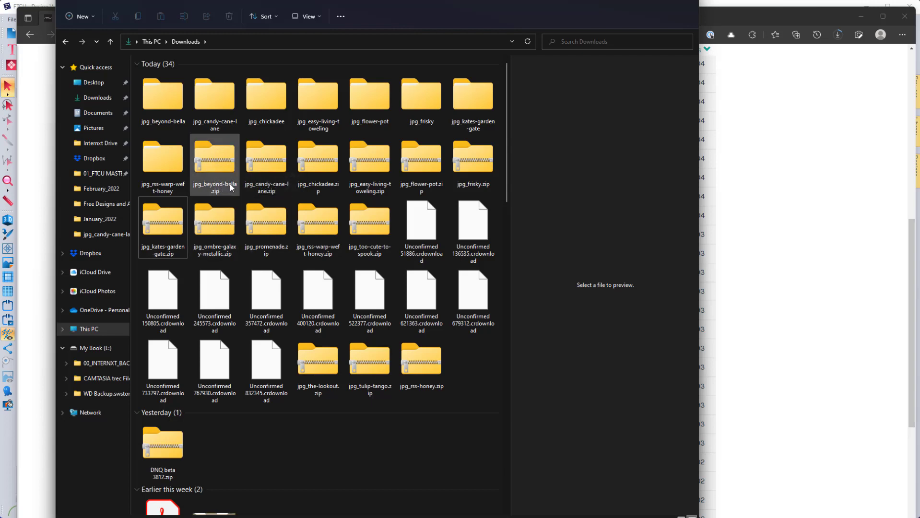
click(217, 161)
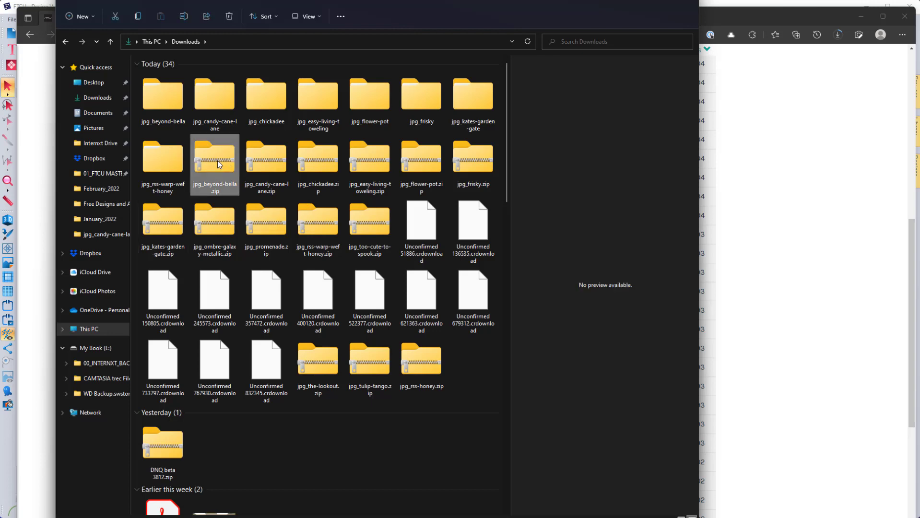
right_click(217, 160)
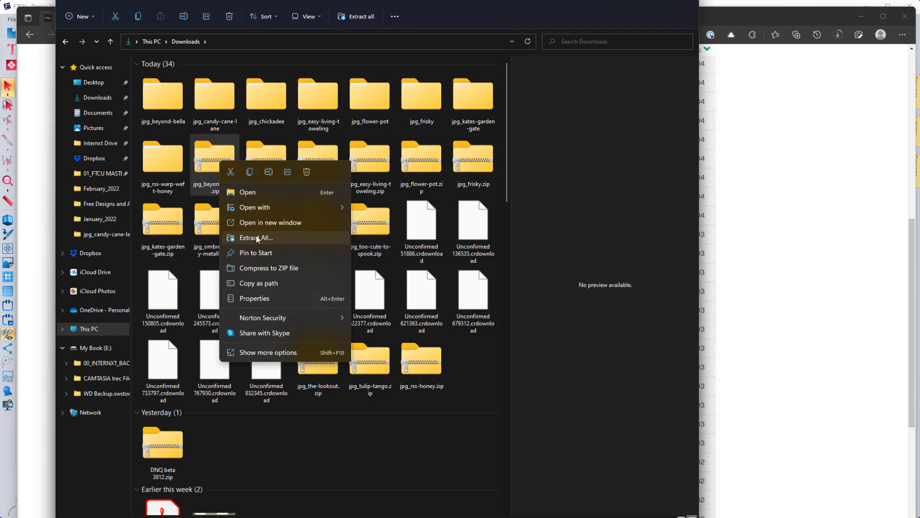
click(457, 19)
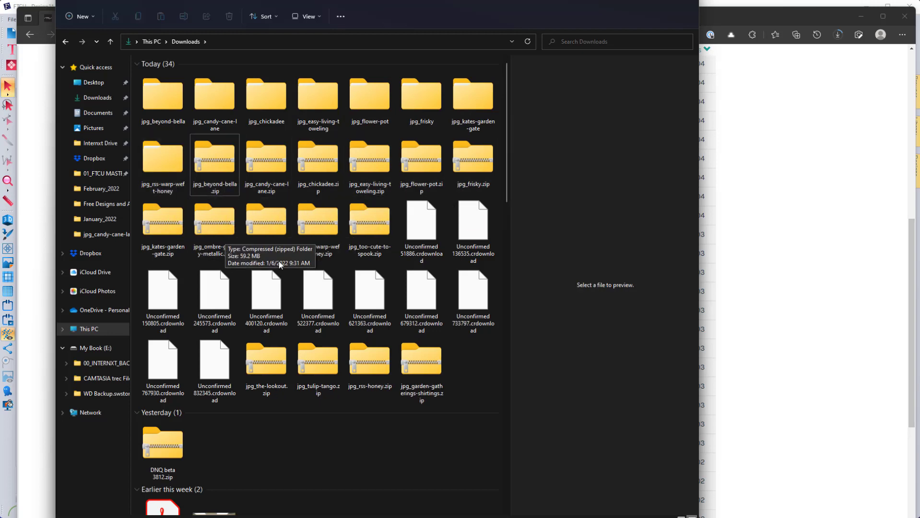
Extract jpg_too-cute-to-spook.zip to the jpg_too-cute-to-spook folder in Downloads and show the extracted files.
right_click(368, 222)
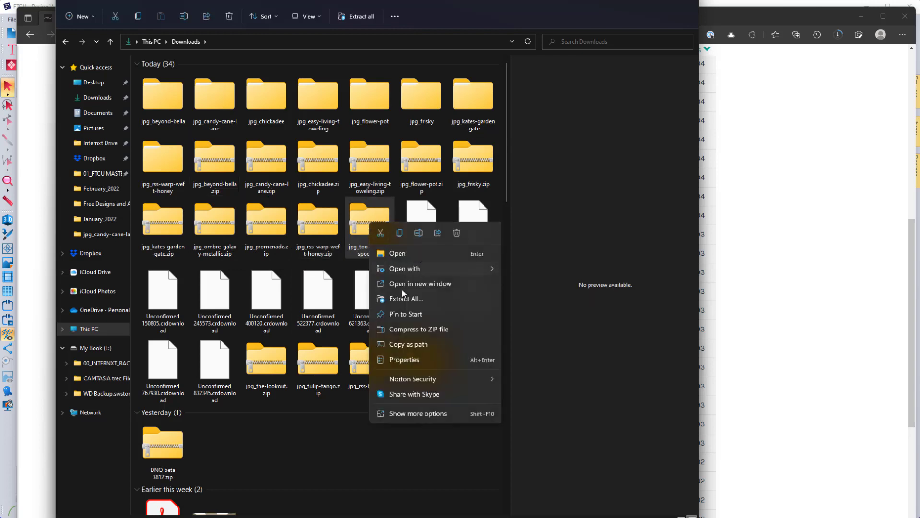
click(407, 299)
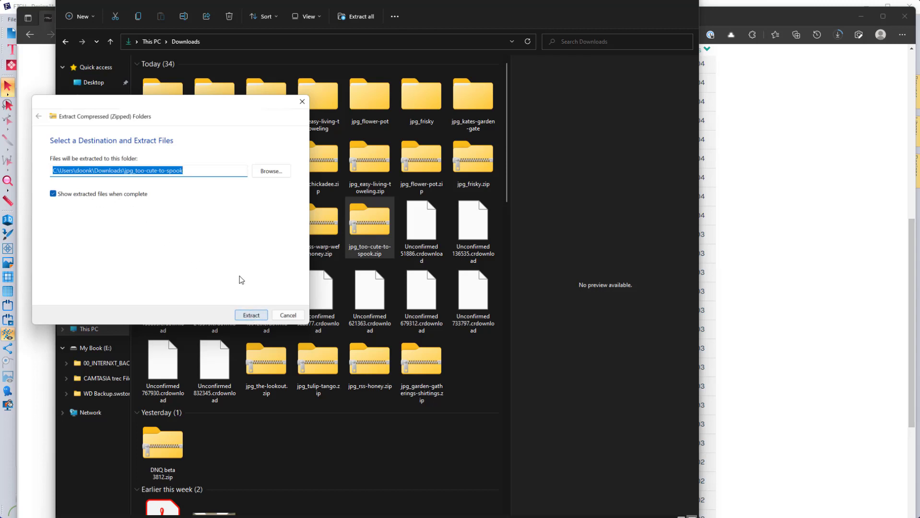
click(250, 316)
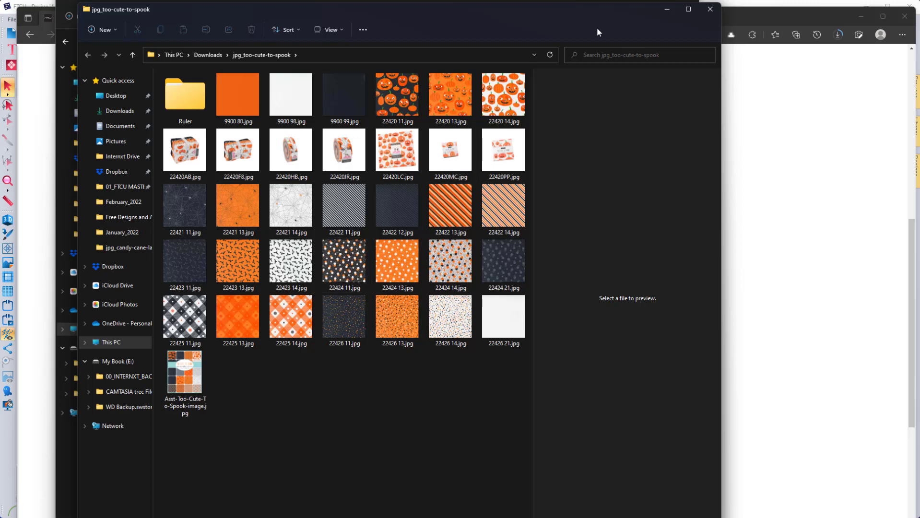
Put away the file and browser windows and return to the empty design in FTCU.
drag(489, 16, 0, 19)
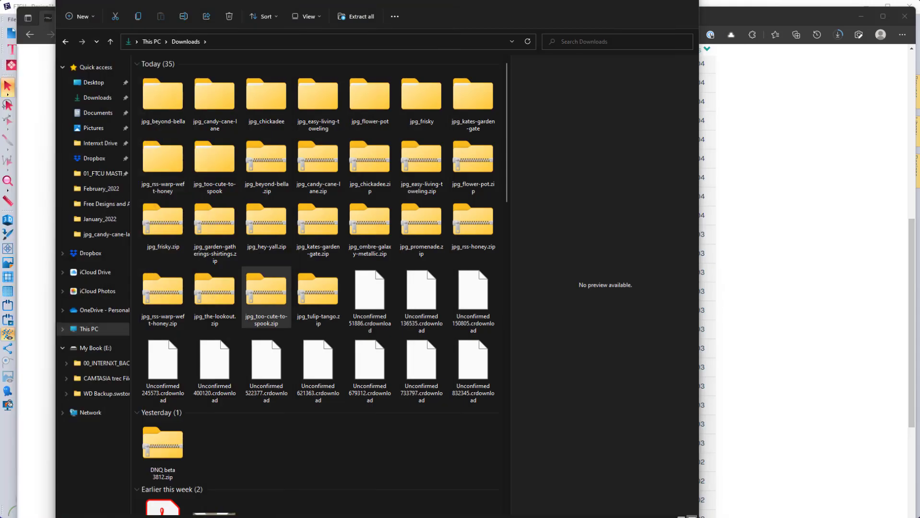
click(586, 9)
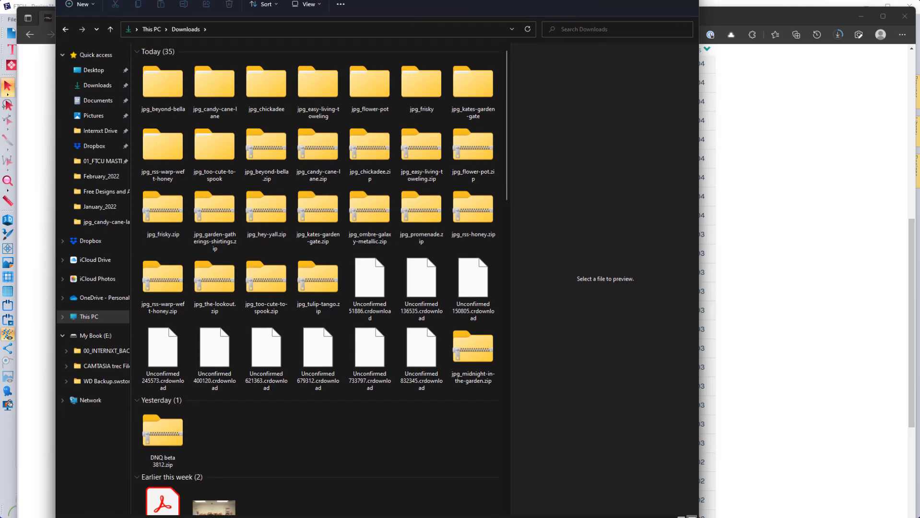
drag(586, 1, 0, 0)
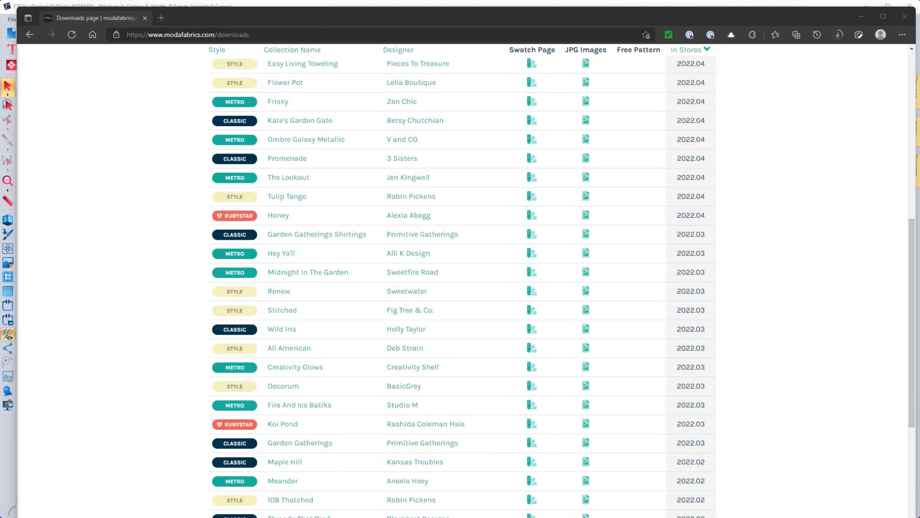
scroll(274, 199, up, 5)
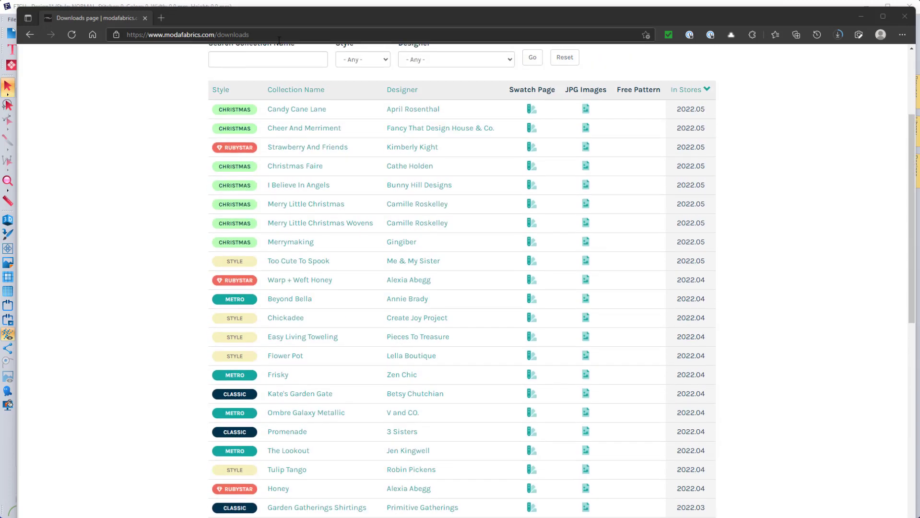
click(862, 16)
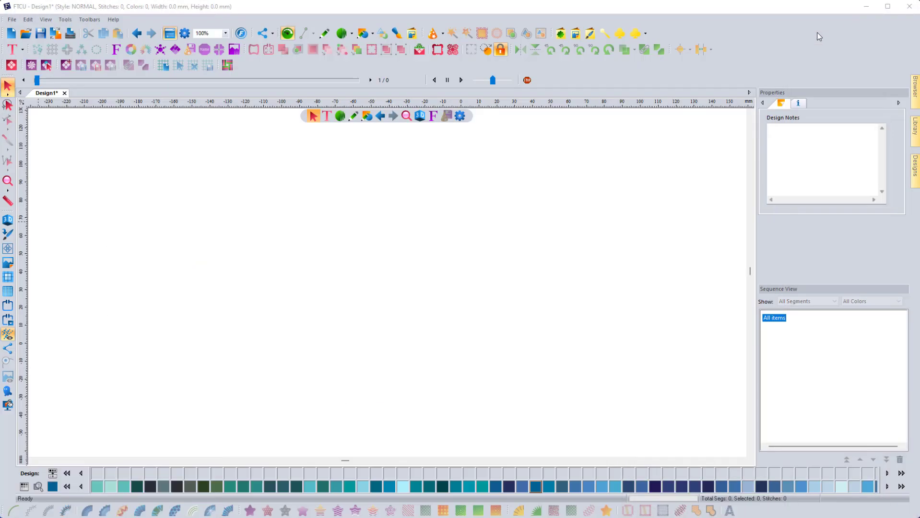
Draw a rectangle outline about 98 mm wide and 87 mm high on the canvas and delete it.
click(365, 36)
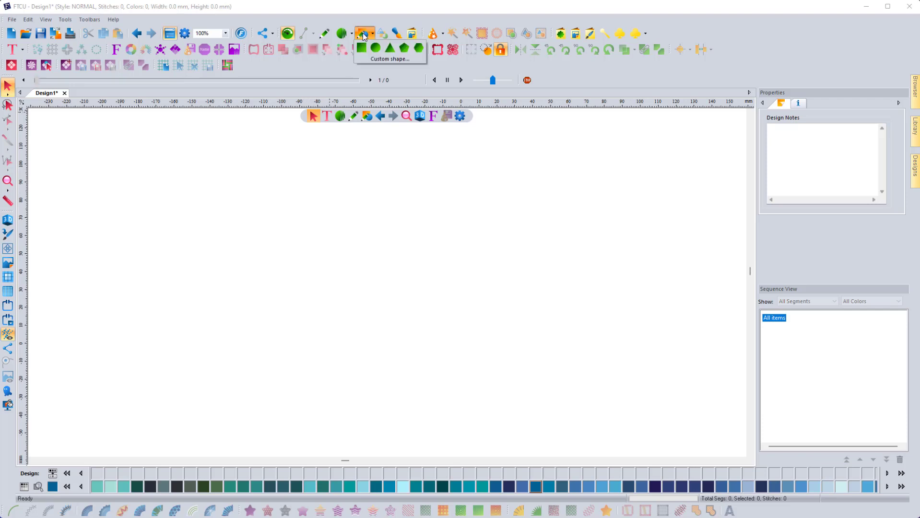
drag(198, 201, 369, 350)
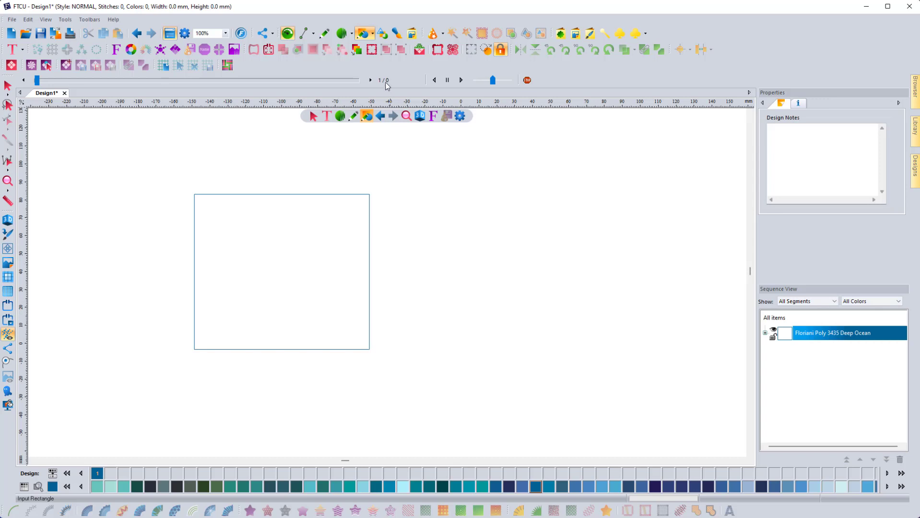
click(369, 38)
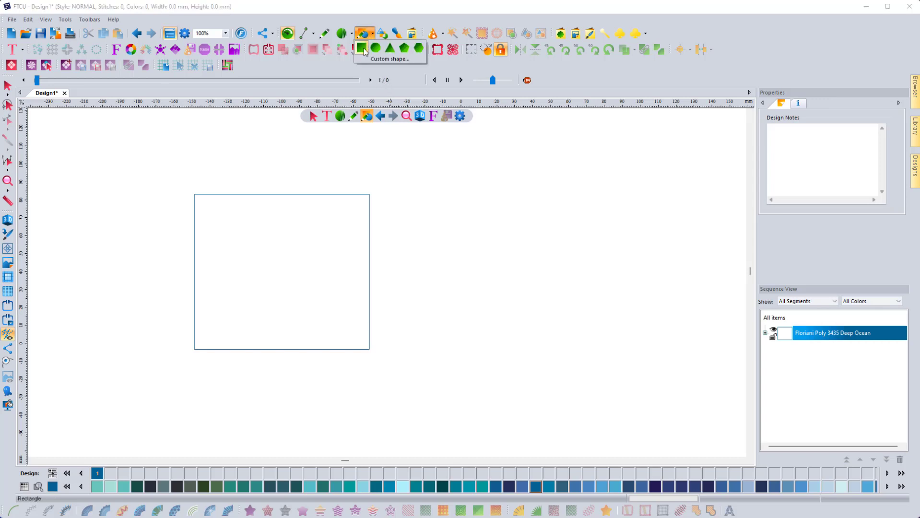
click(361, 47)
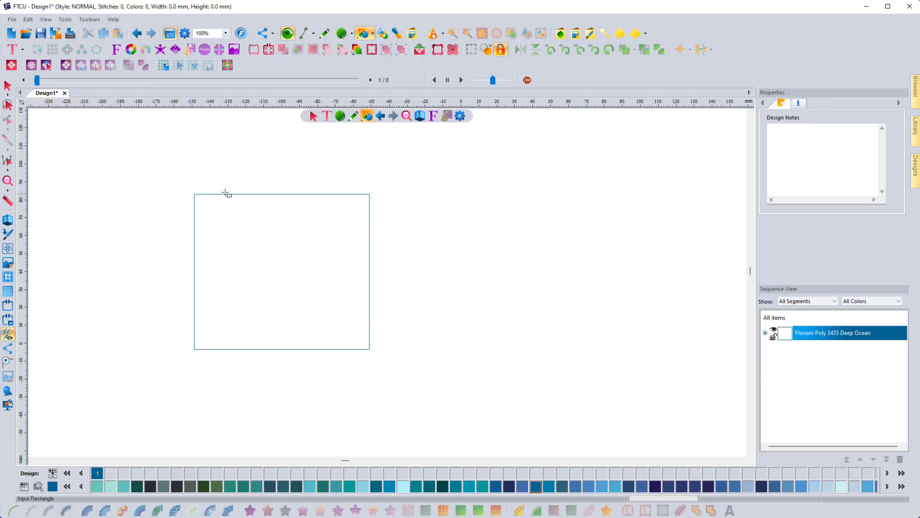
click(8, 86)
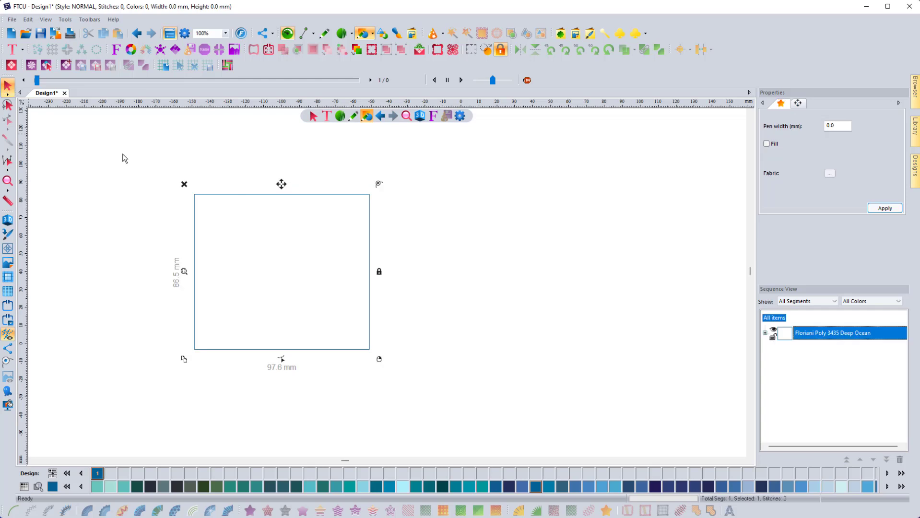
click(184, 184)
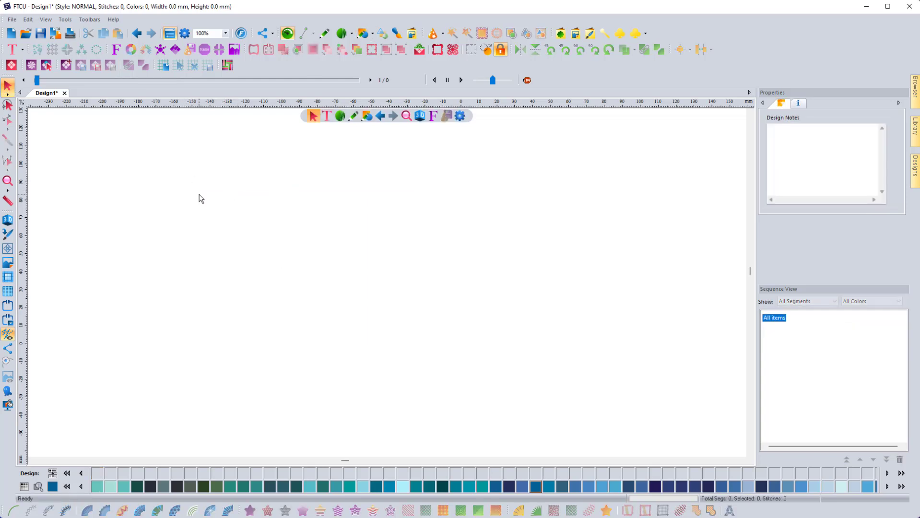
Insert the first bird custom shape with its fill and move it about 40 mm left and 27 mm up.
click(561, 35)
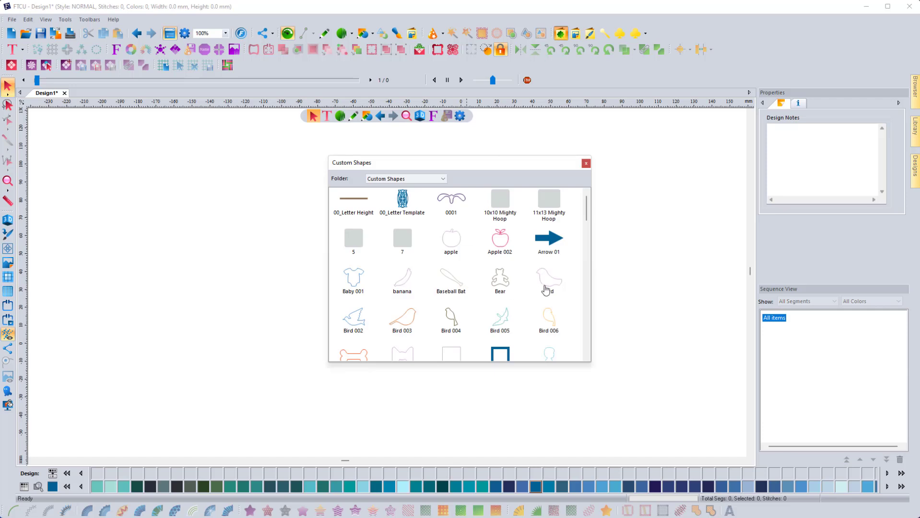
double_click(547, 286)
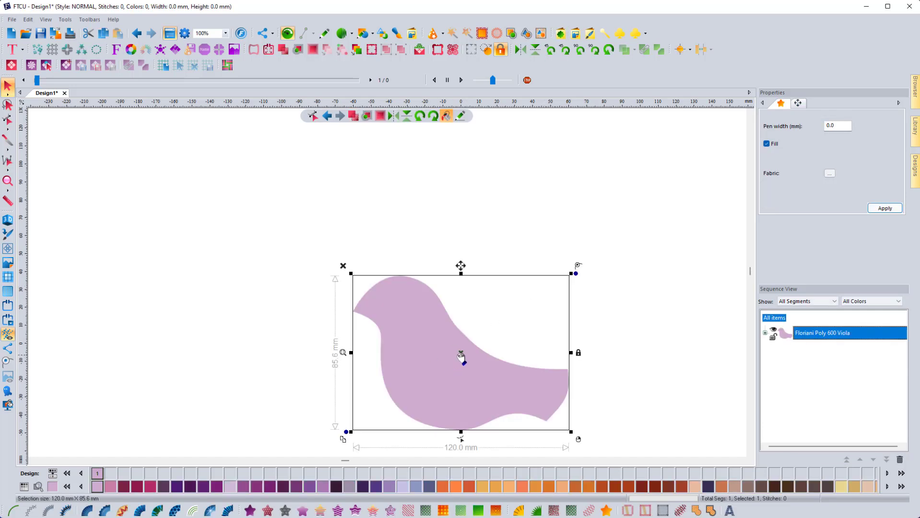
drag(462, 359, 389, 311)
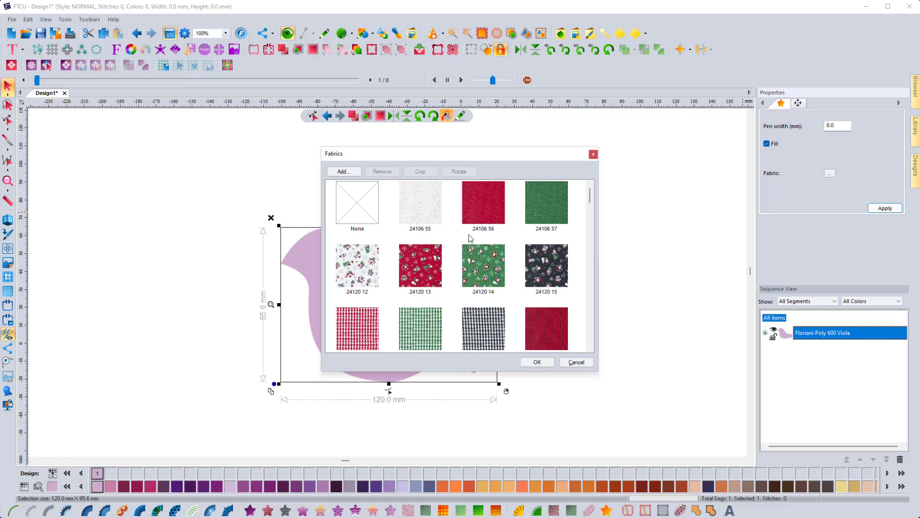
Import the fabric image 22421 14.jpg from the jpg_too-cute-to-spook folder in Downloads into the fabric library.
click(344, 173)
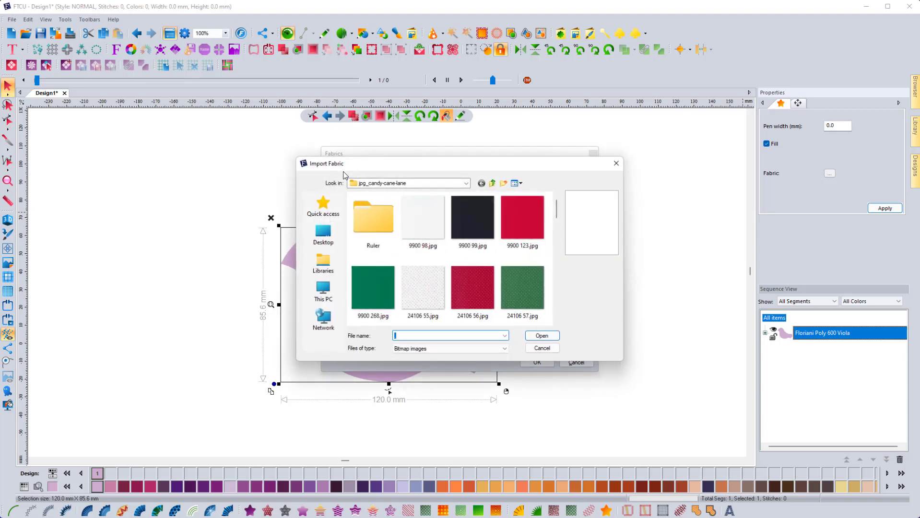
click(466, 183)
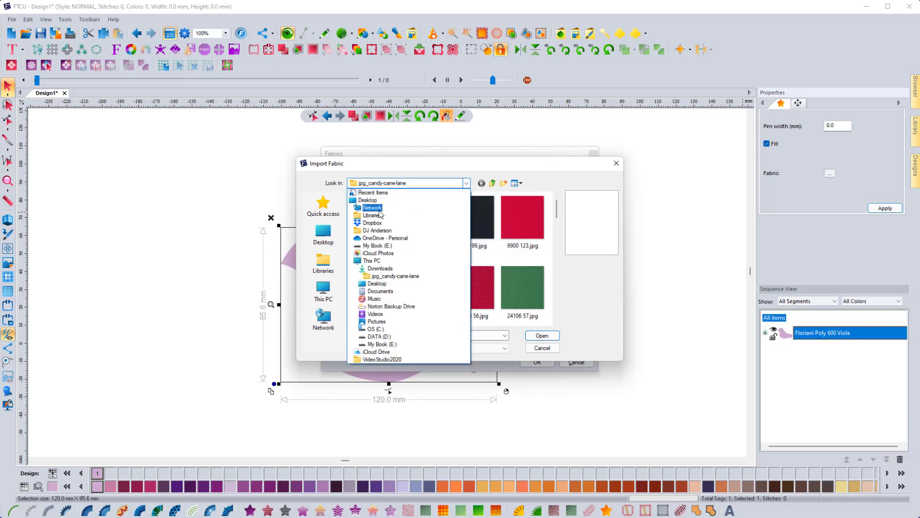
click(380, 268)
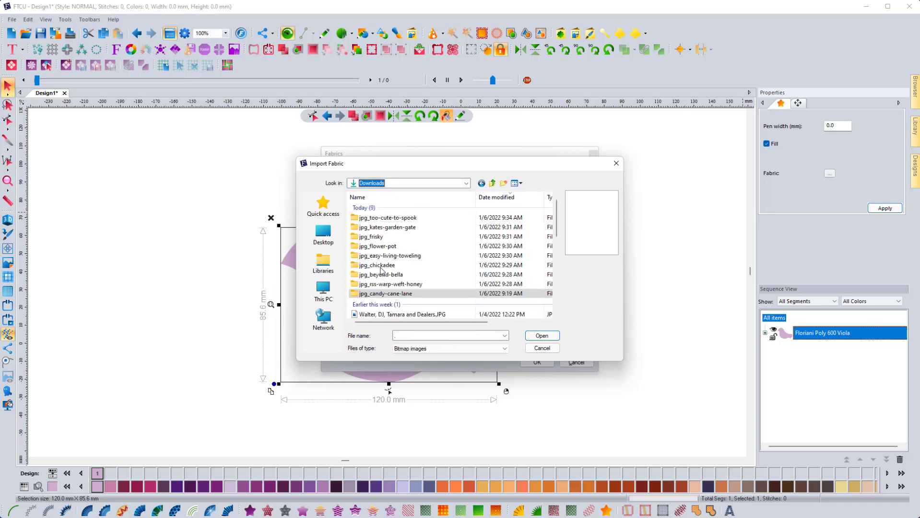
double_click(388, 219)
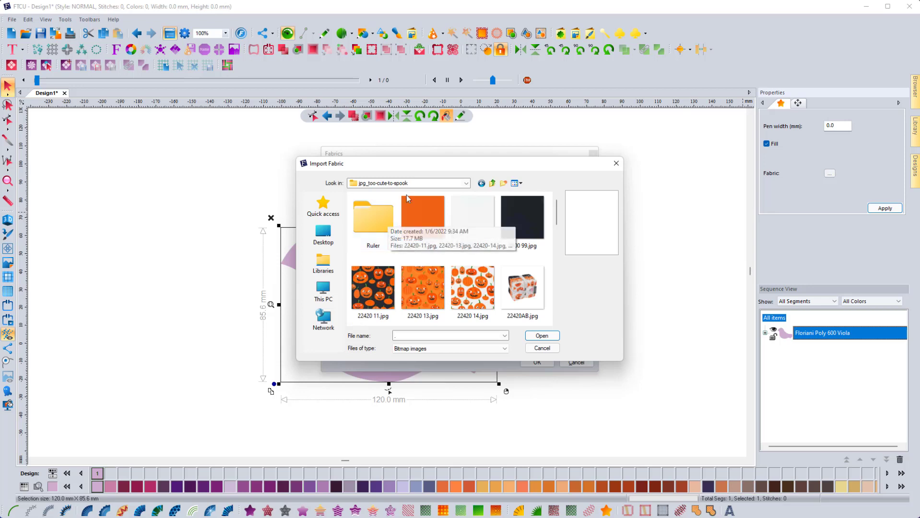
scroll(455, 282, down, 2)
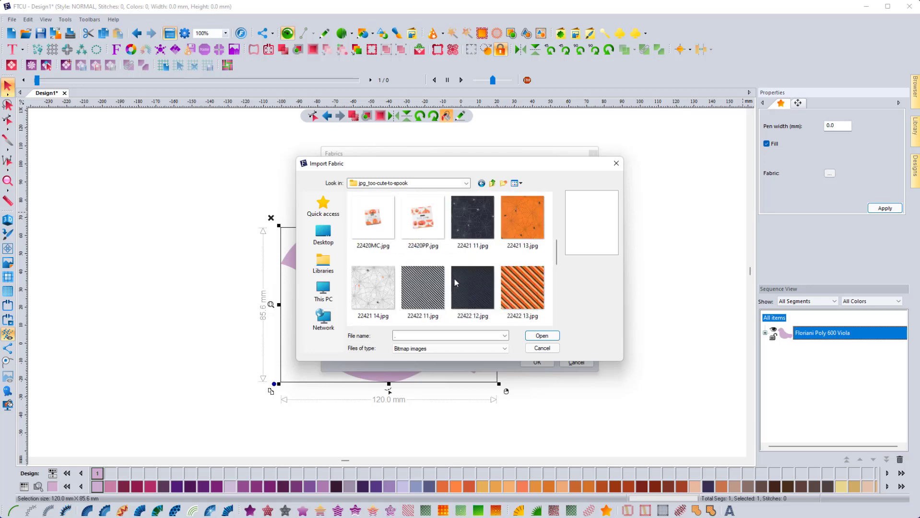
click(377, 283)
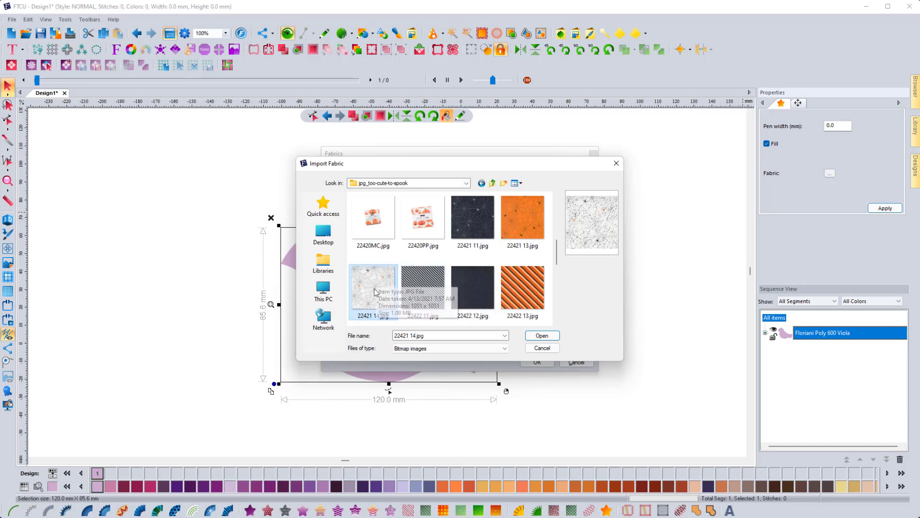
click(545, 338)
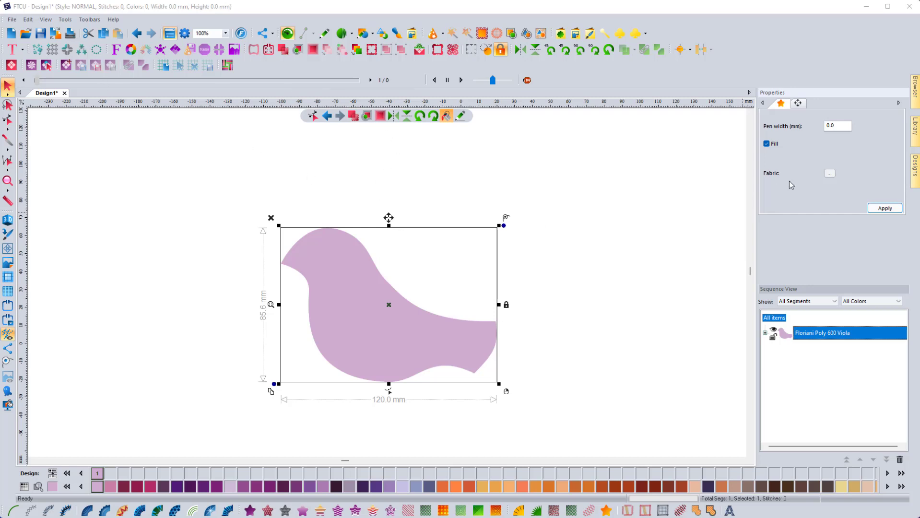
Browse the fabric library for the selected bird shape through to its last swatches.
click(829, 173)
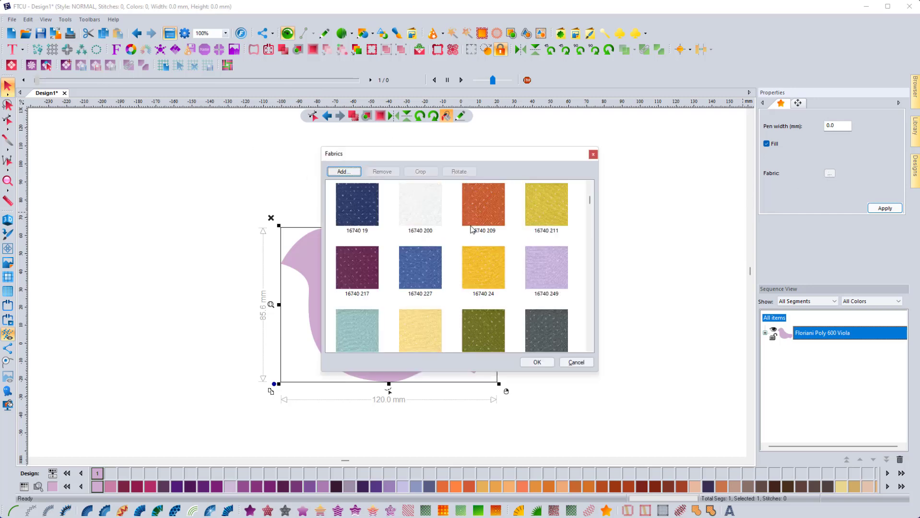
scroll(471, 229, down, 10)
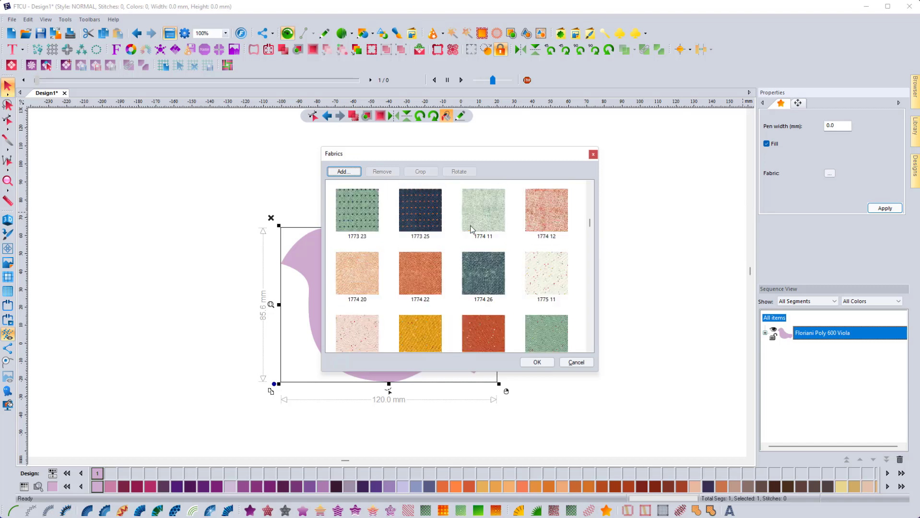
scroll(471, 229, down, 10)
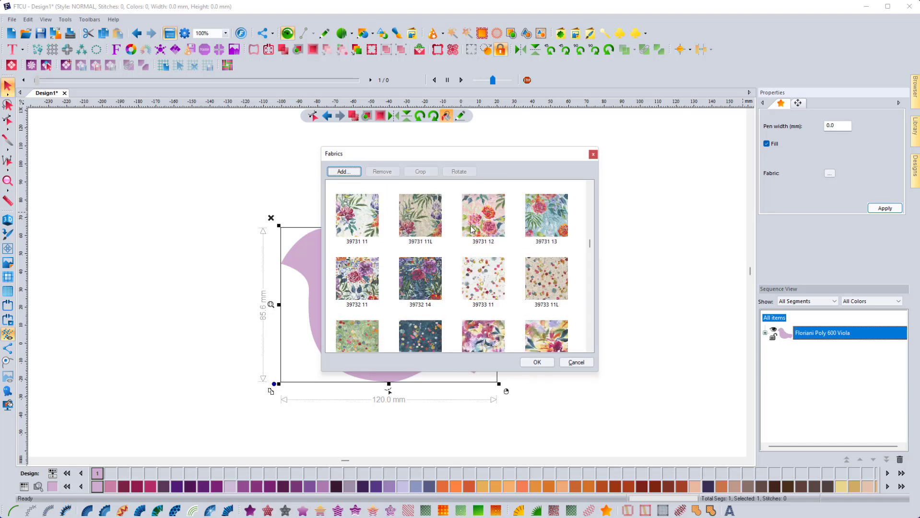
scroll(471, 229, down, 10)
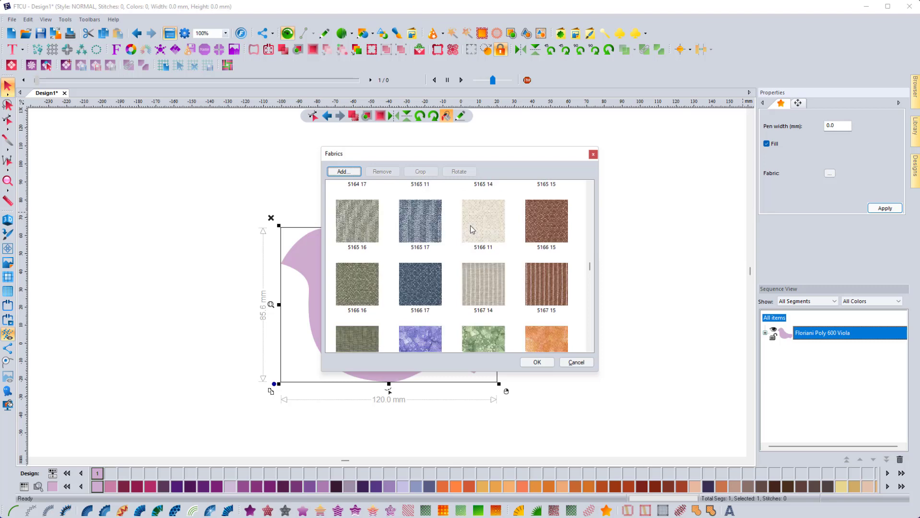
scroll(473, 230, down, 8)
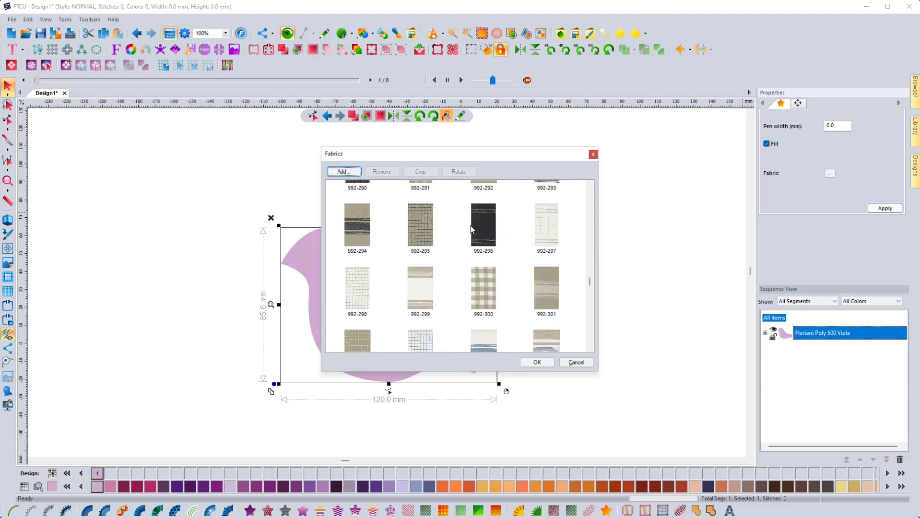
scroll(472, 230, down, 10)
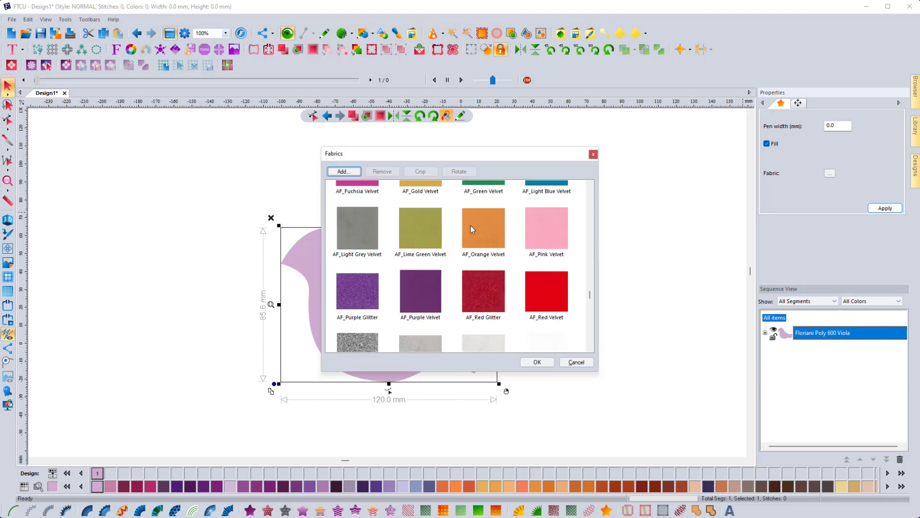
scroll(473, 229, down, 10)
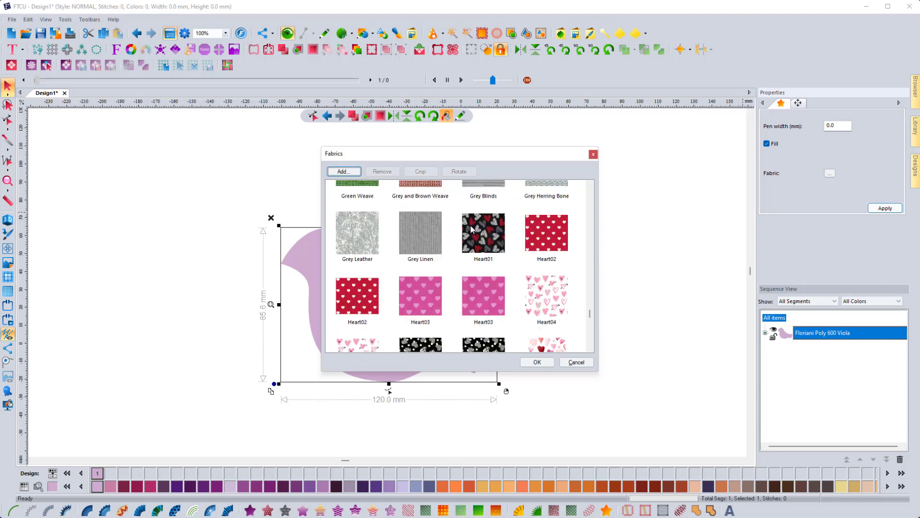
scroll(472, 230, down, 10)
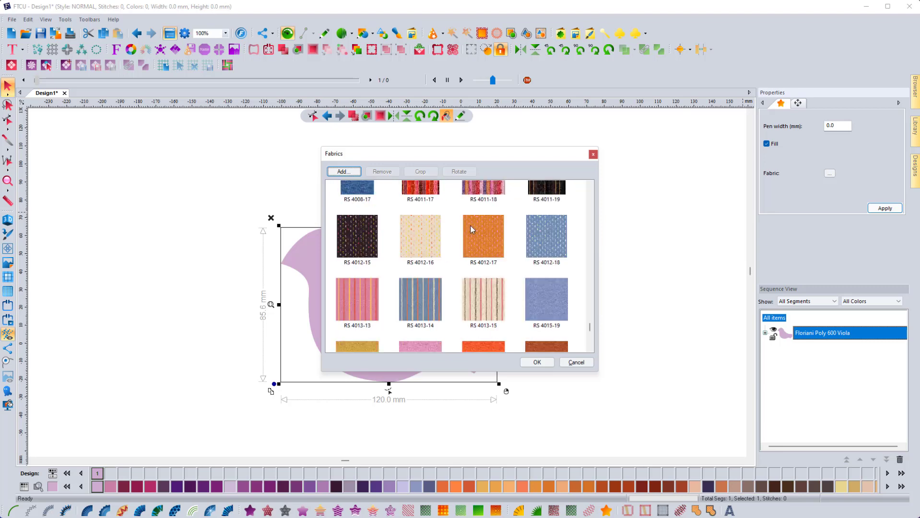
scroll(471, 229, down, 8)
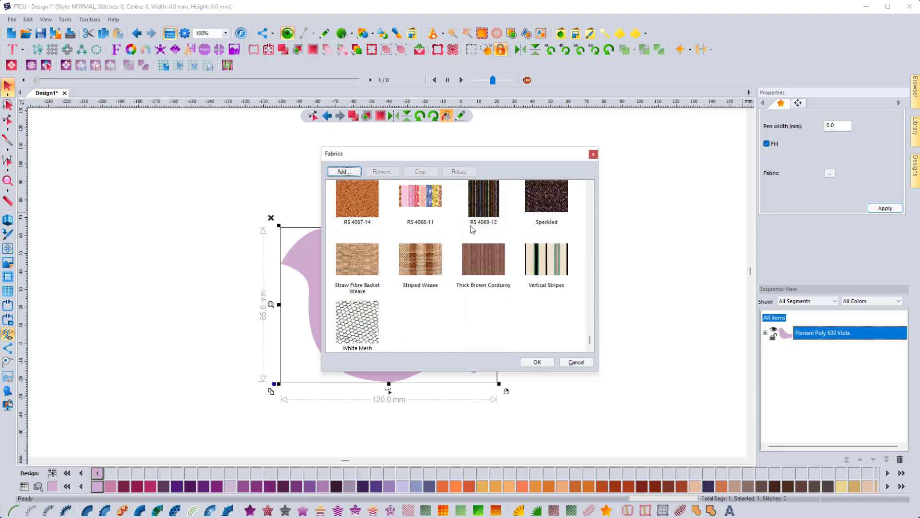
scroll(473, 229, up, 10)
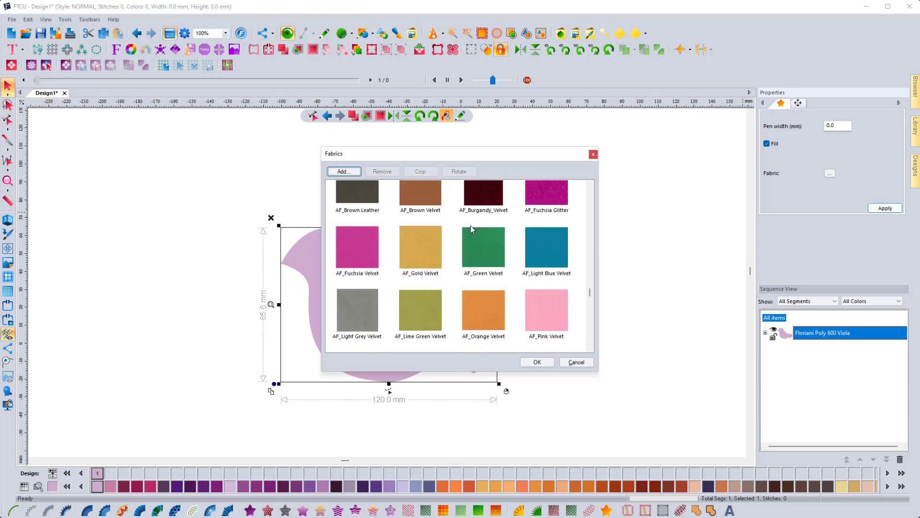
scroll(472, 230, up, 10)
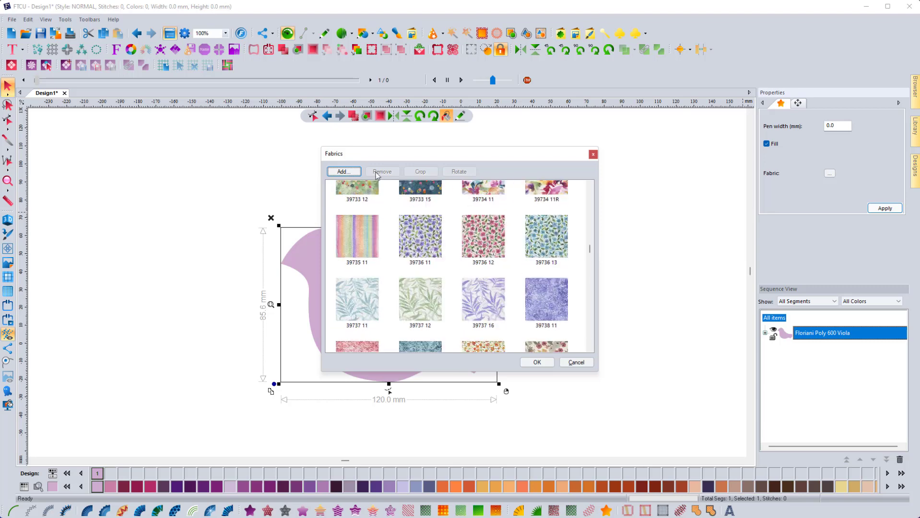
Add the spiderweb image 22421 14.jpg from the jpg_too-cute-to-spook folder to the fabric library.
click(344, 172)
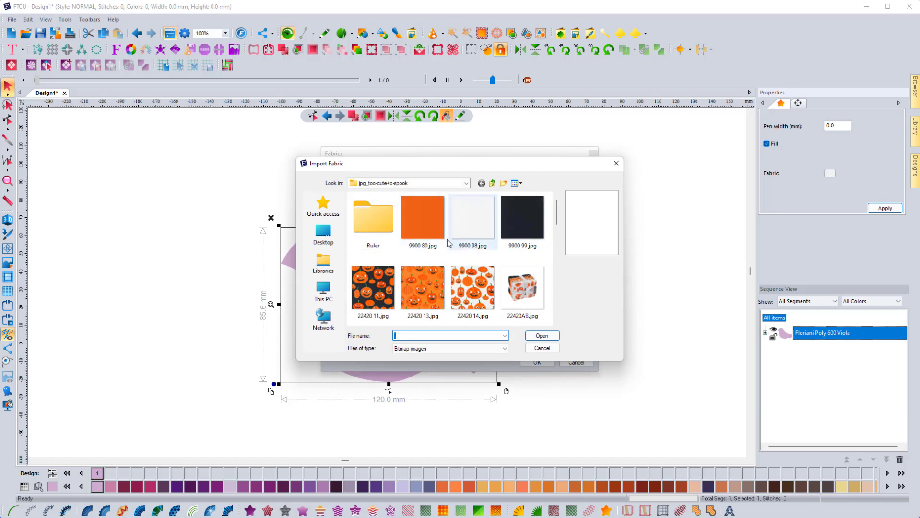
scroll(451, 247, down, 3)
scroll(405, 294, down, 1)
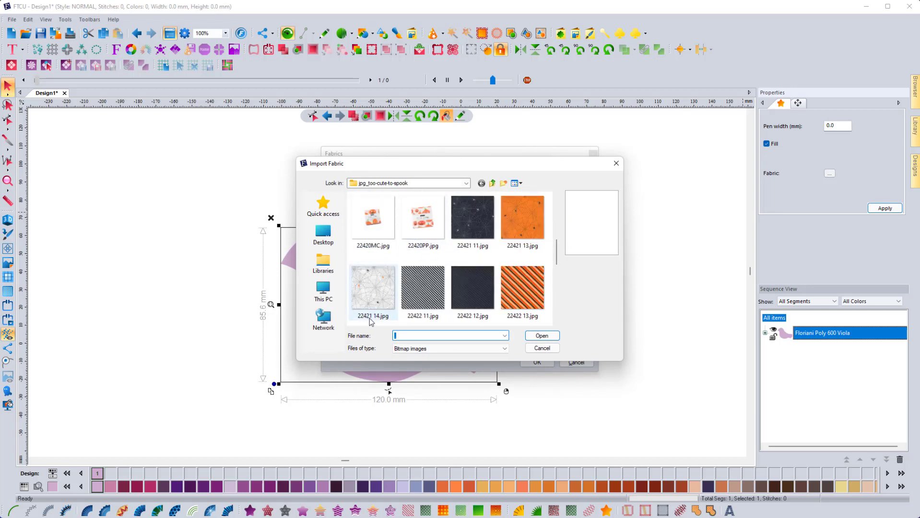
click(373, 287)
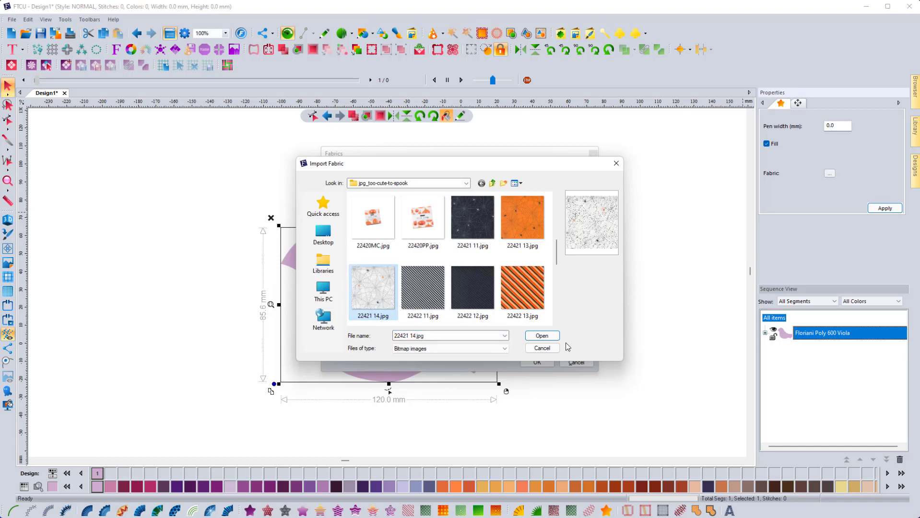
click(542, 336)
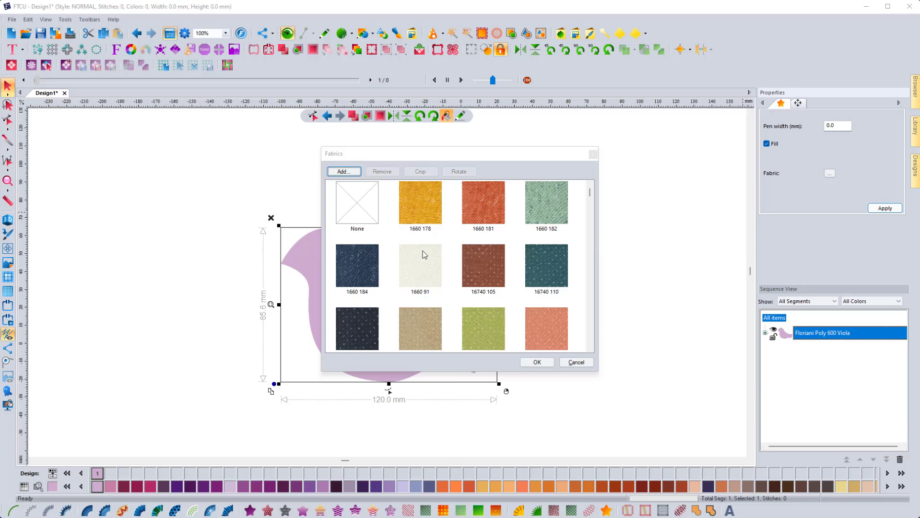
Fill the bird shape with the fabric 22421 14 from the library and reselect the bird.
scroll(424, 254, down, 1)
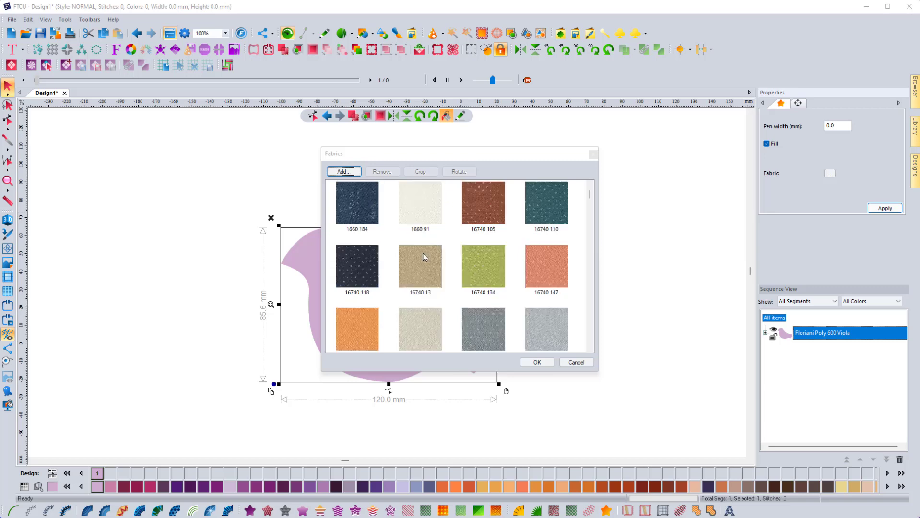
scroll(424, 253, down, 4)
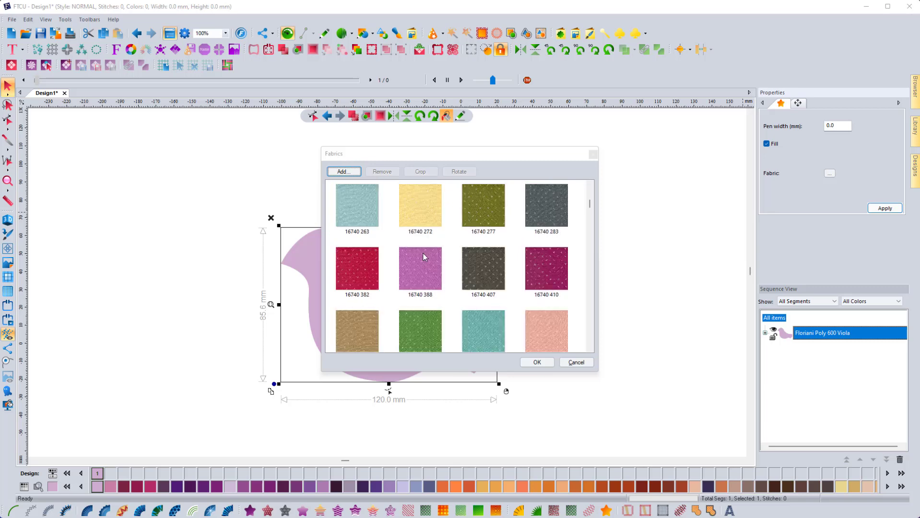
scroll(424, 253, down, 8)
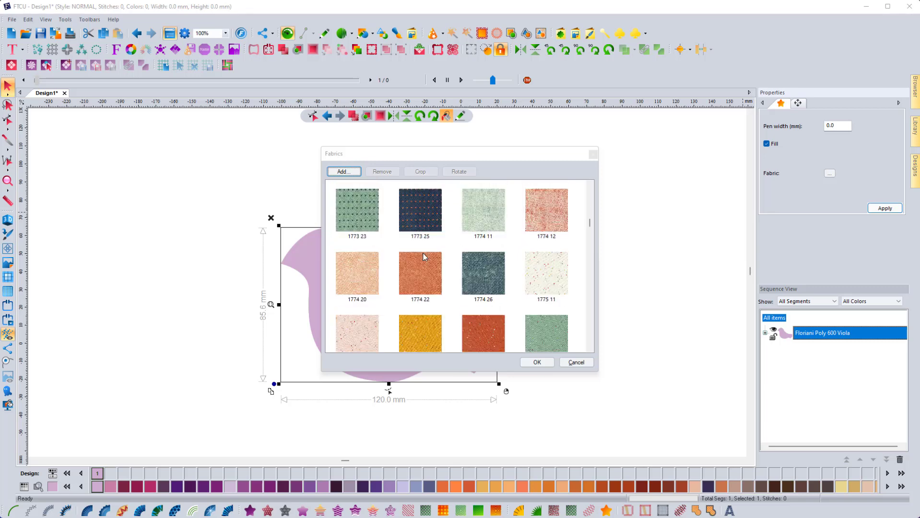
scroll(424, 252, down, 5)
scroll(424, 257, up, 2)
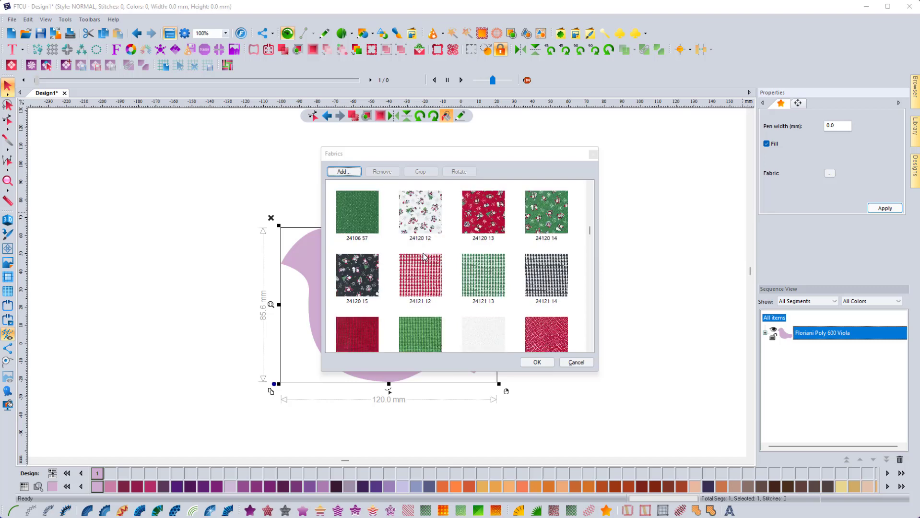
scroll(424, 257, down, 1)
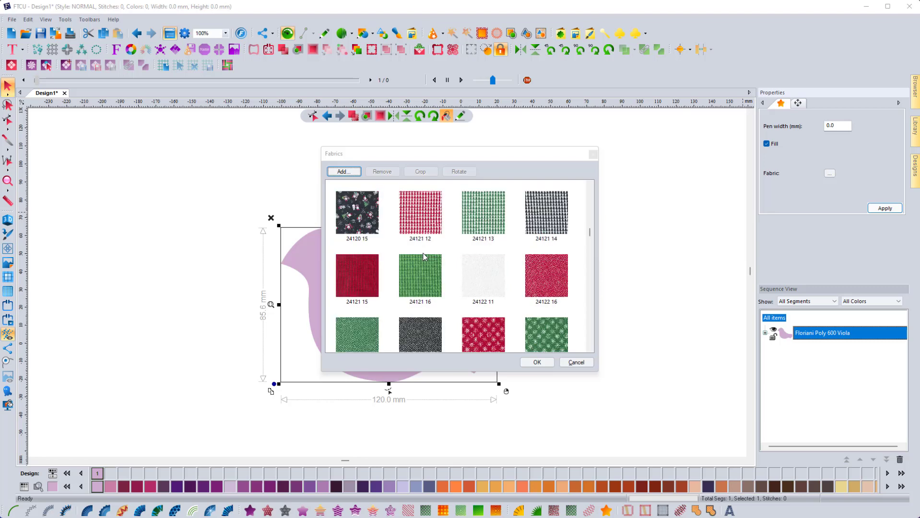
scroll(424, 257, up, 1)
scroll(423, 256, up, 1)
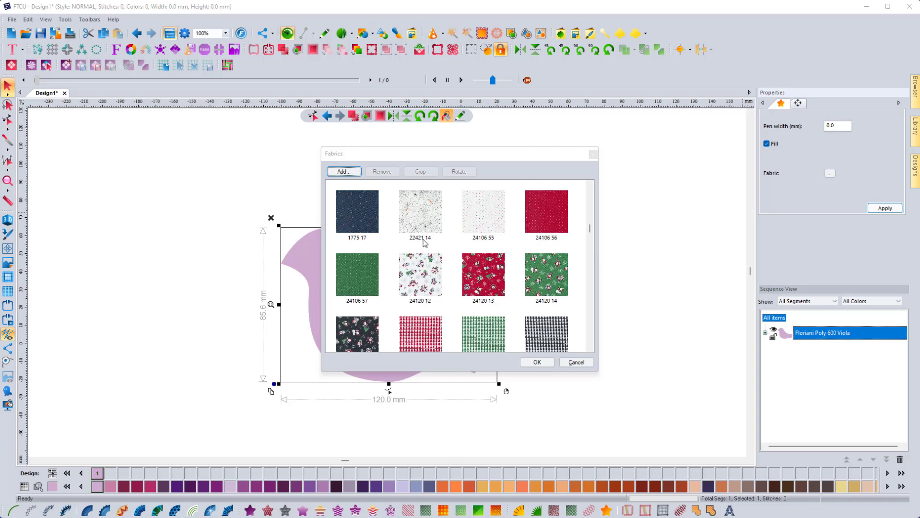
click(421, 216)
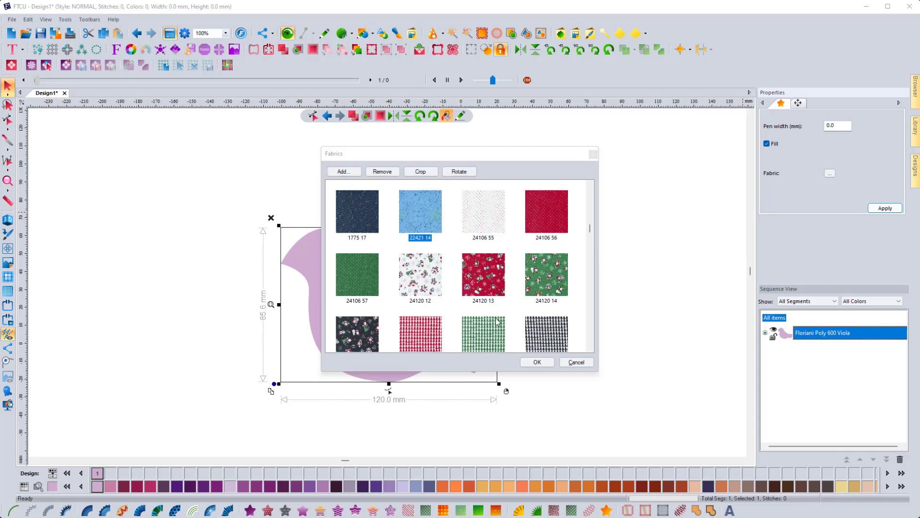
click(537, 363)
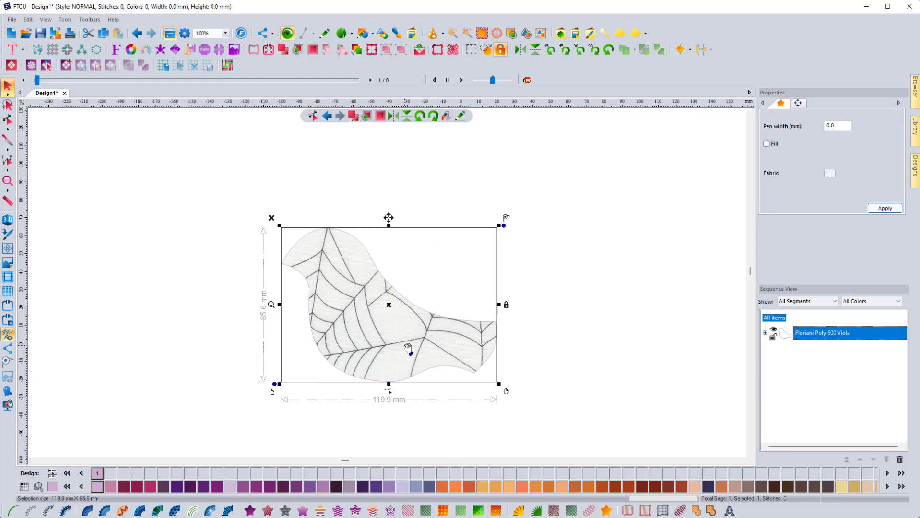
click(558, 301)
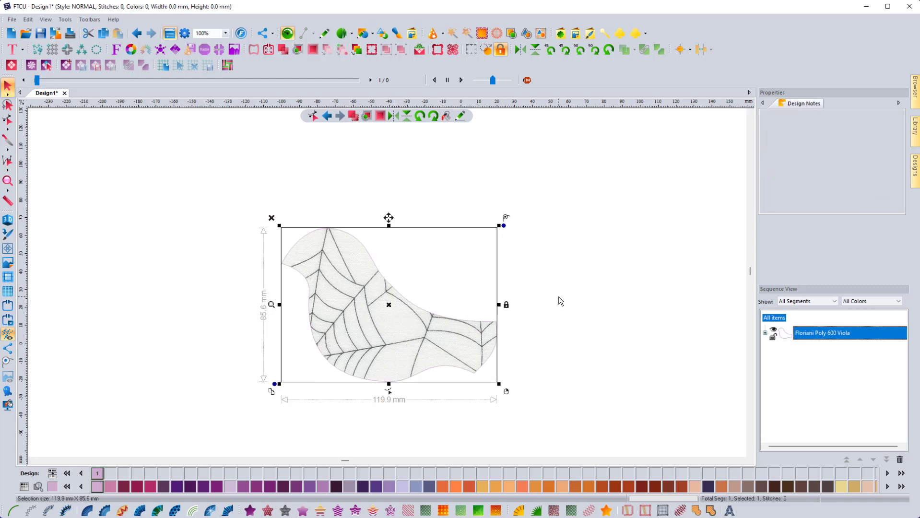
click(428, 328)
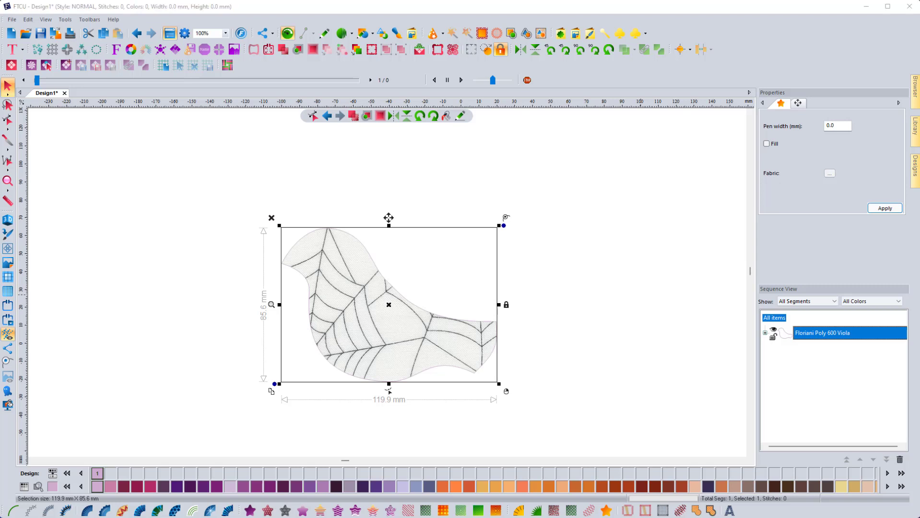
Bring the File Explorer window of the C: drive in front of the design and check its Hidden items display option.
drag(919, 10, 290, 14)
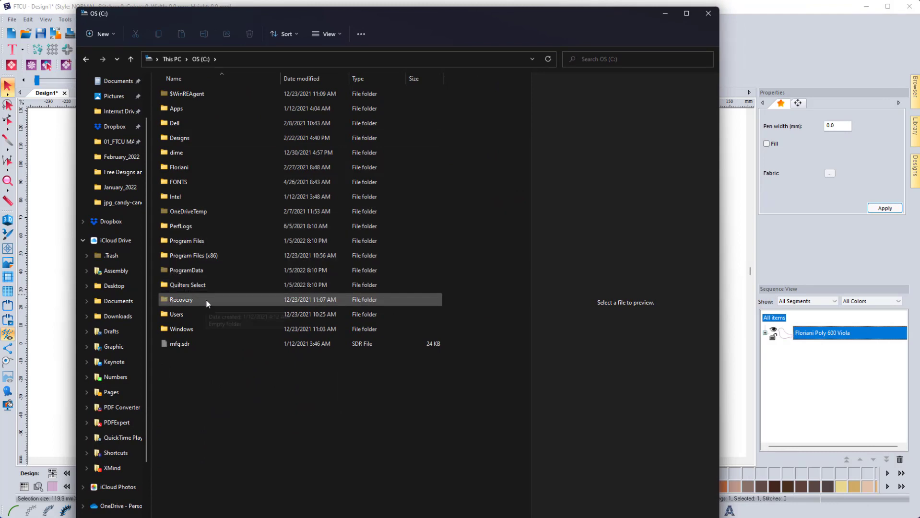
click(338, 32)
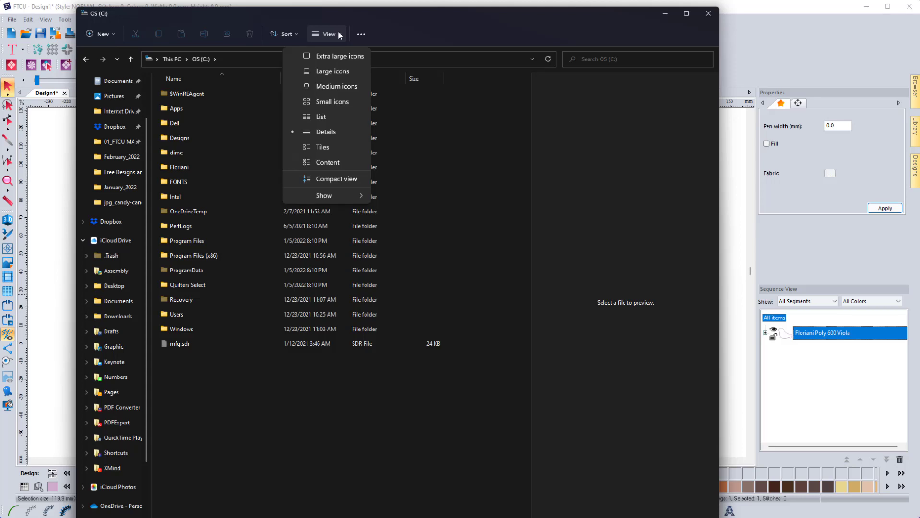
mouse_move(341, 198)
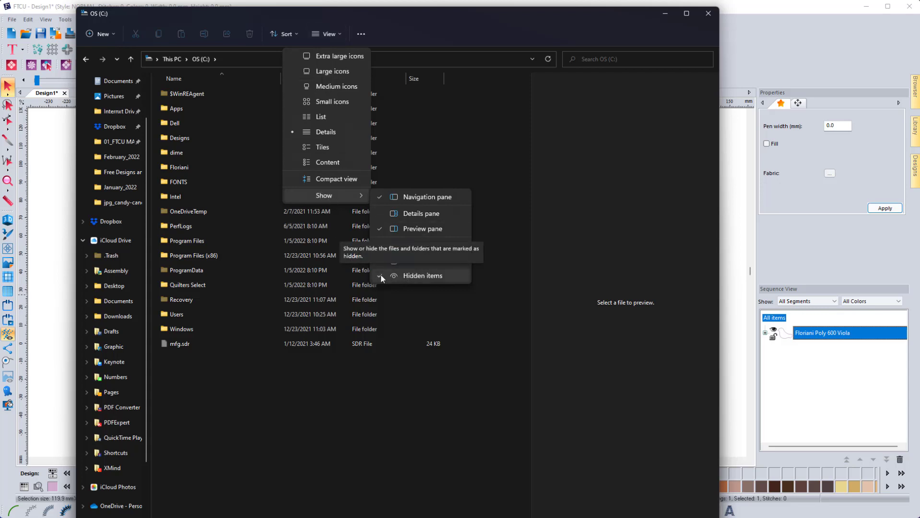
click(427, 28)
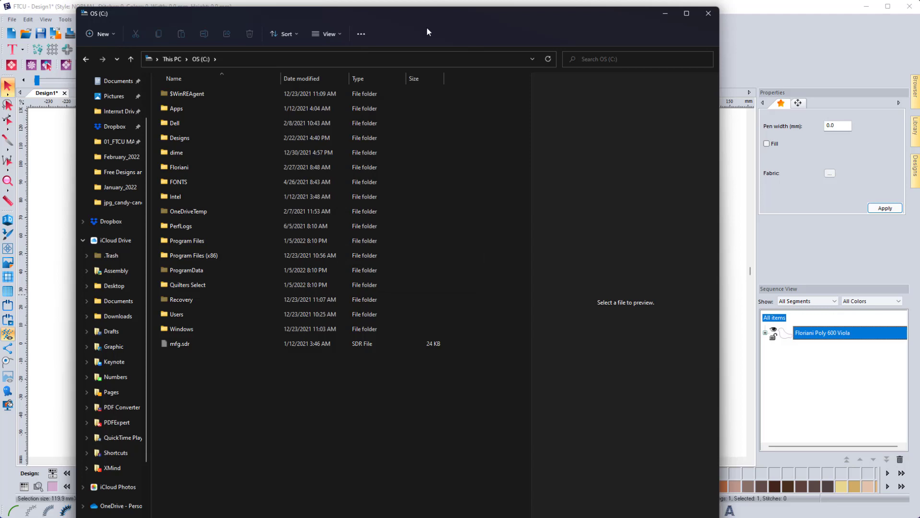
Look through the C: drive's properties from General to Quota, then close them.
click(362, 38)
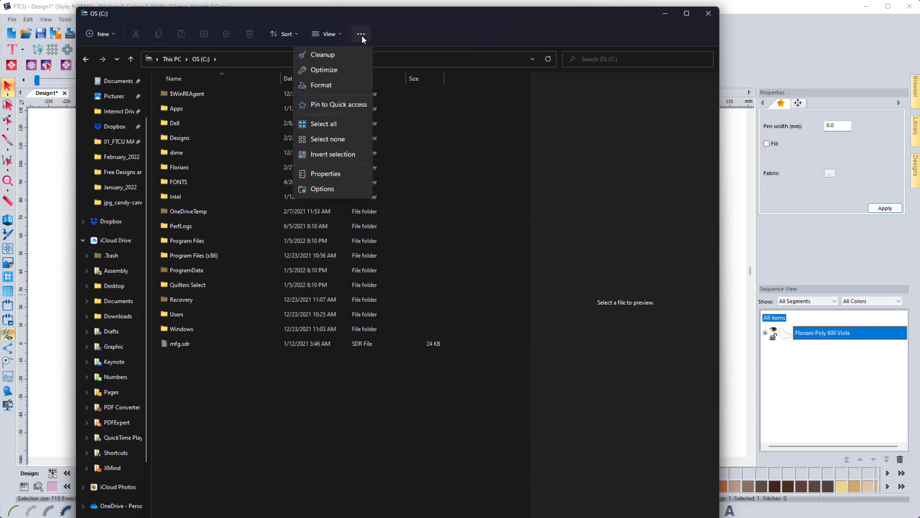
click(330, 173)
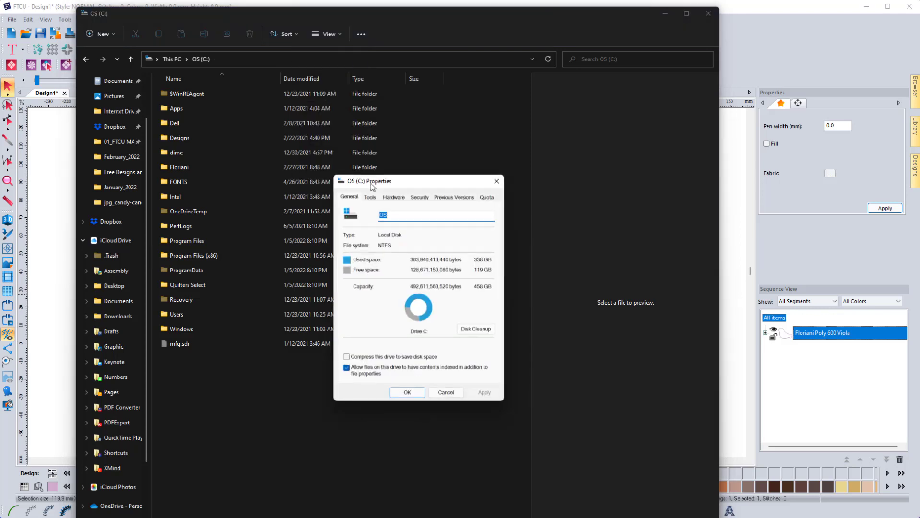
click(496, 181)
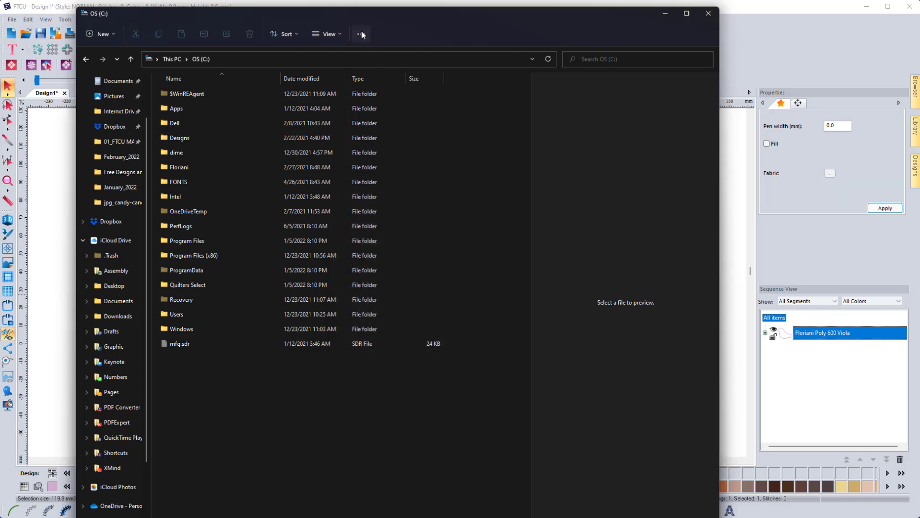
click(362, 34)
click(329, 176)
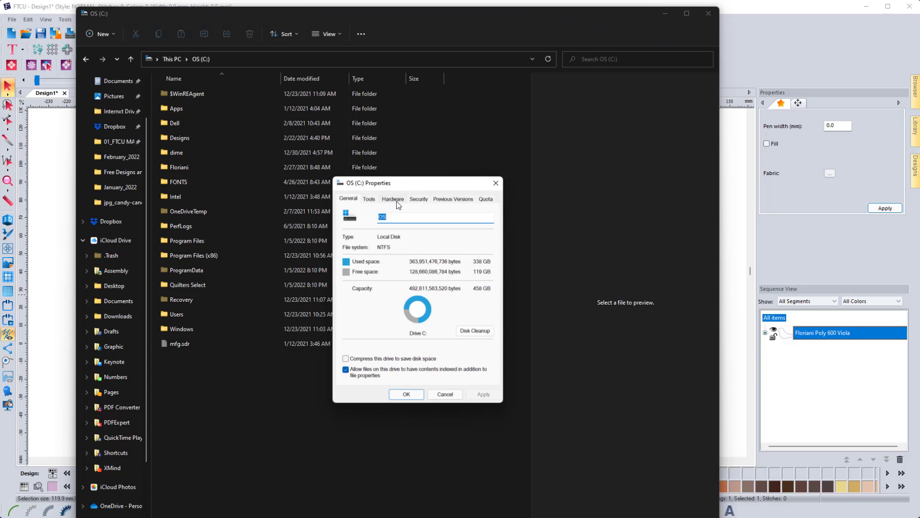
click(370, 198)
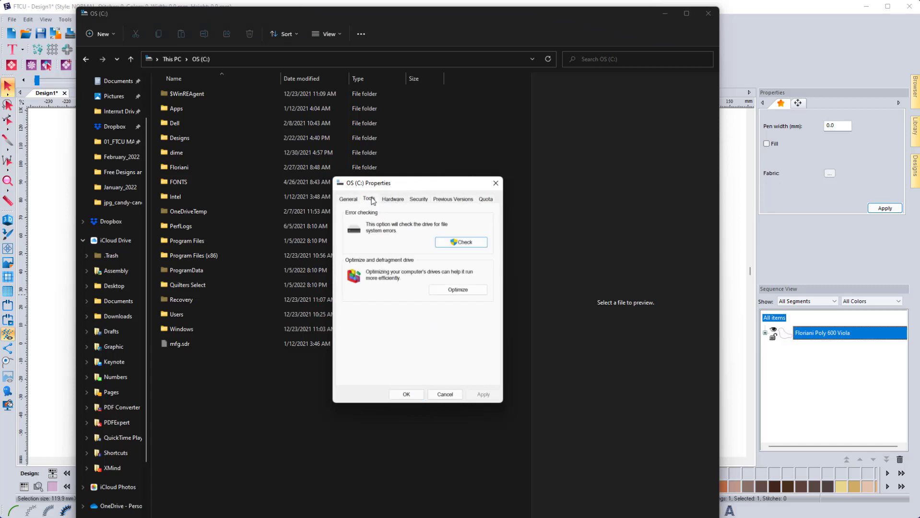
click(388, 200)
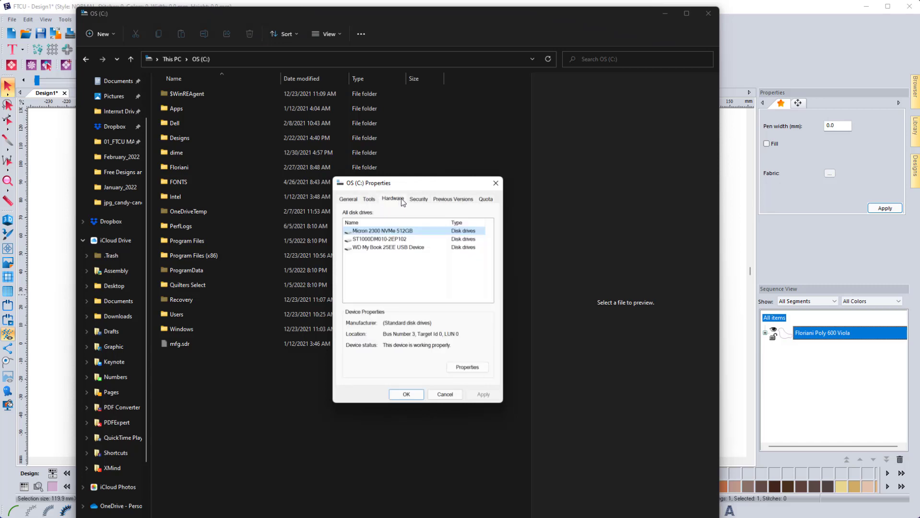
click(417, 201)
click(443, 200)
click(487, 200)
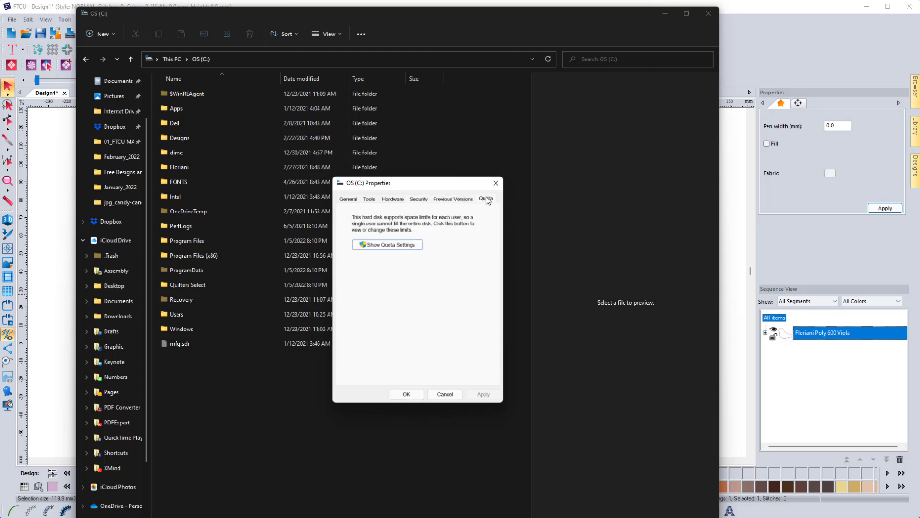
click(496, 183)
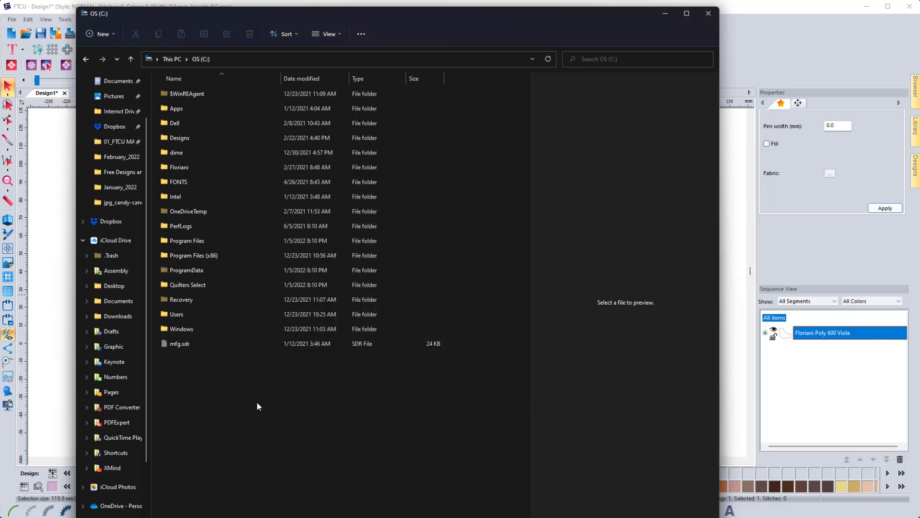
Check the Hidden items option among File Explorer's display settings for the C: drive.
click(337, 35)
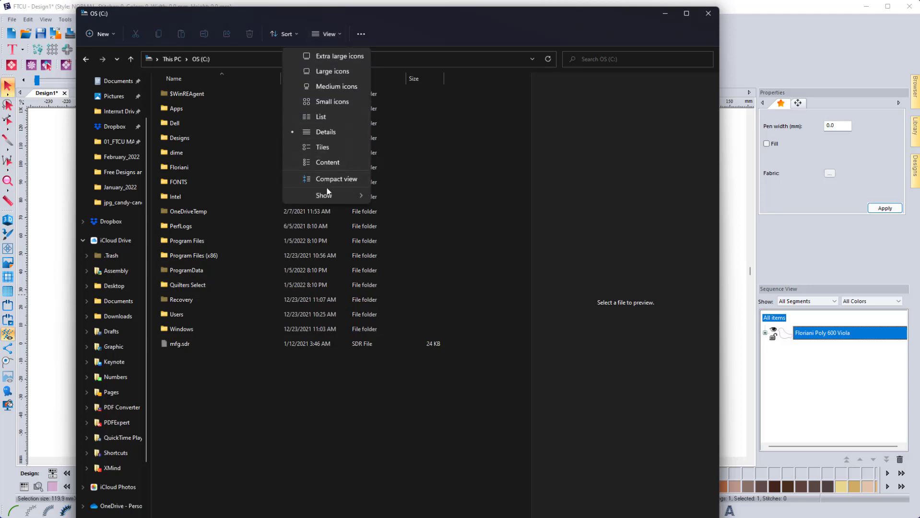
mouse_move(329, 195)
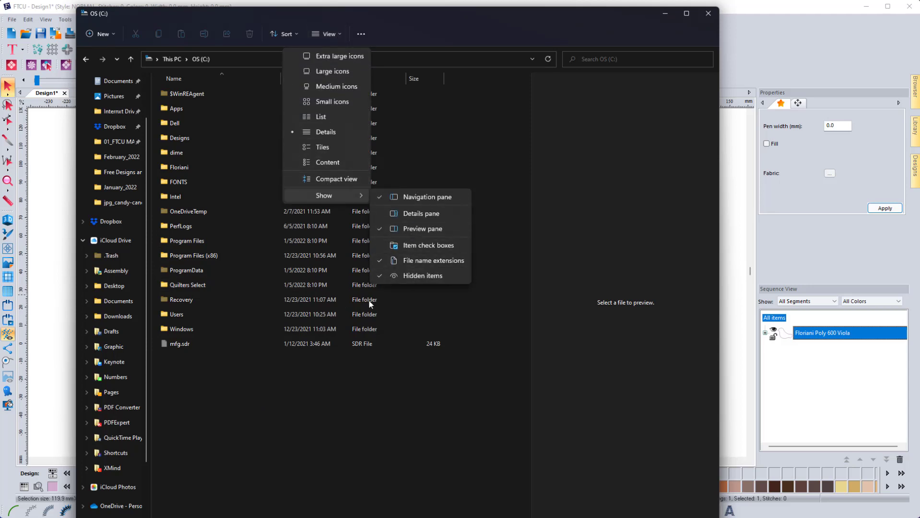
click(322, 382)
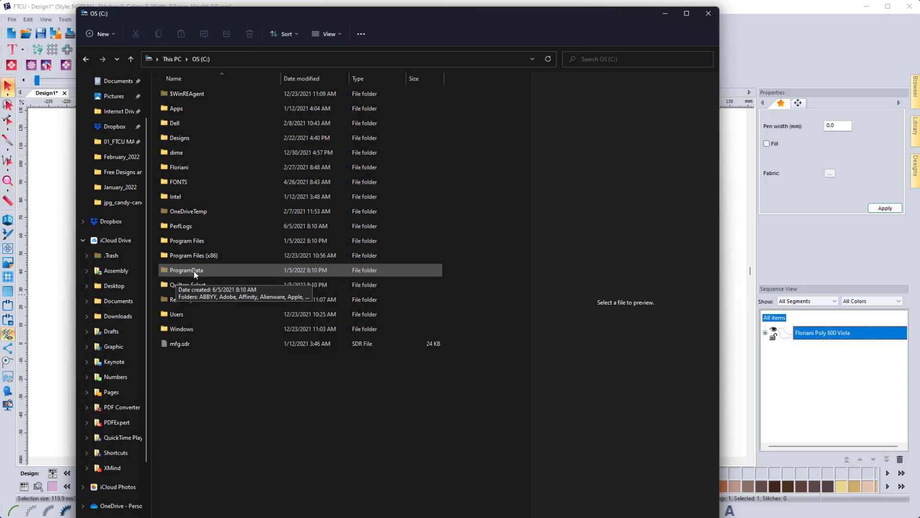
Open the folder ProgramData > Floriani > TCU > Fabric on the C: drive and move its window aside.
double_click(190, 270)
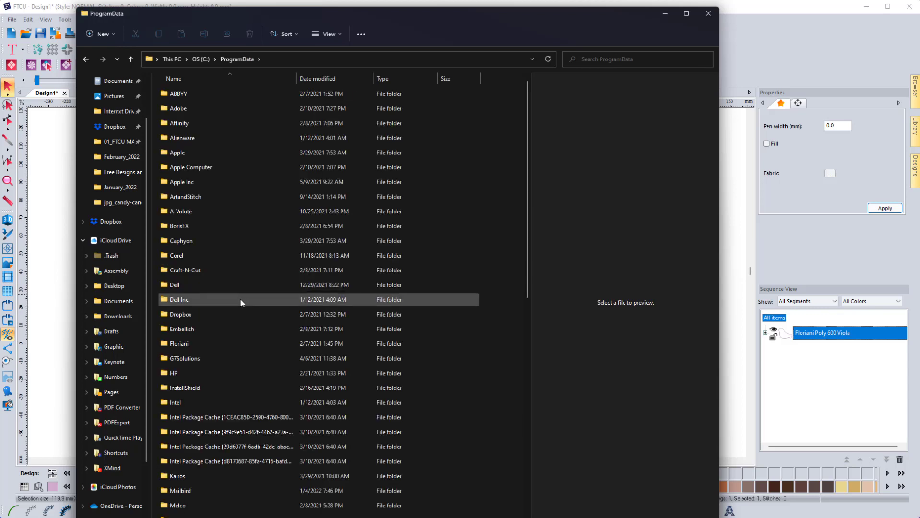
click(182, 343)
double_click(182, 344)
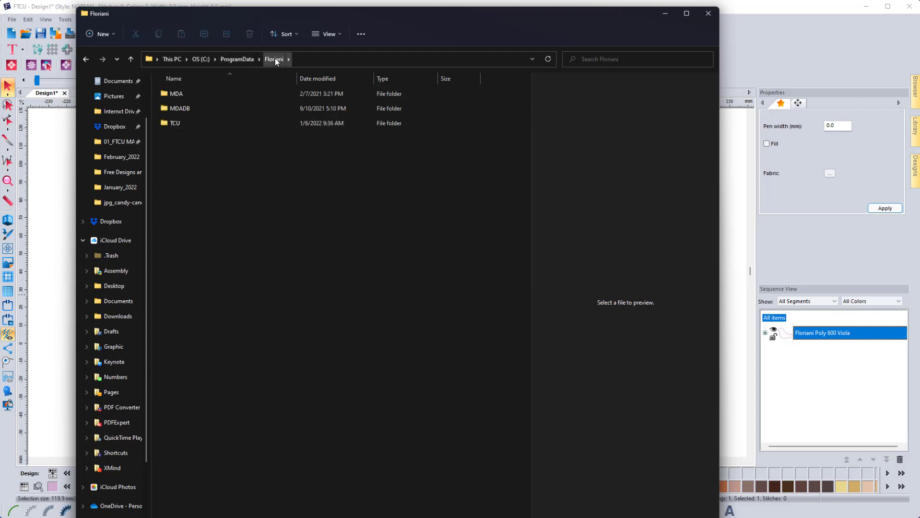
double_click(177, 122)
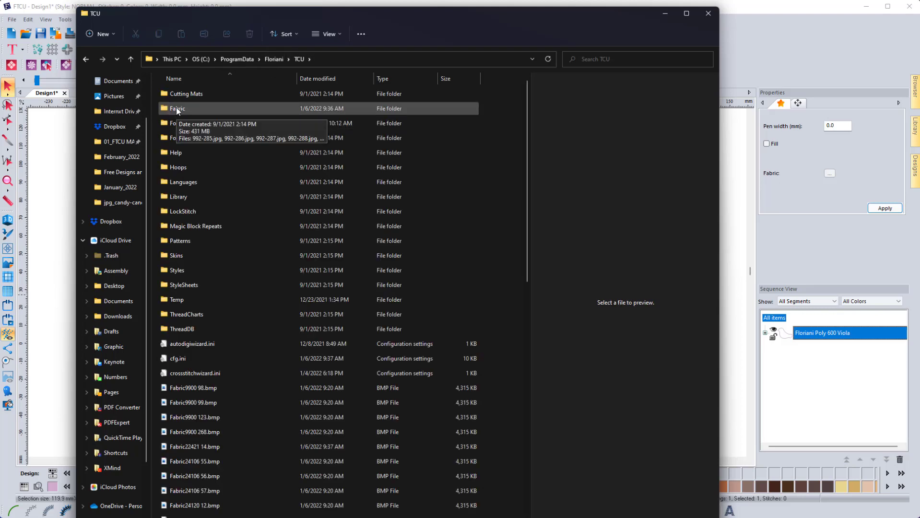
double_click(177, 109)
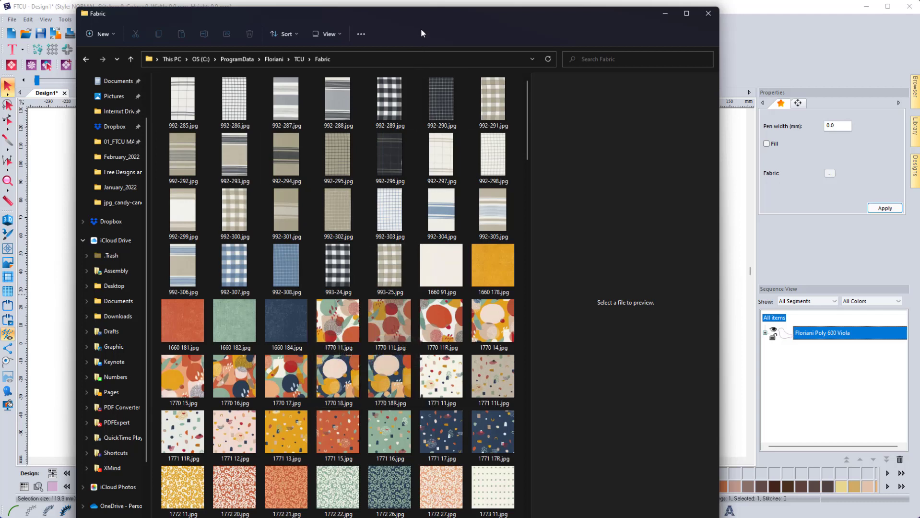
drag(473, 17, 661, 25)
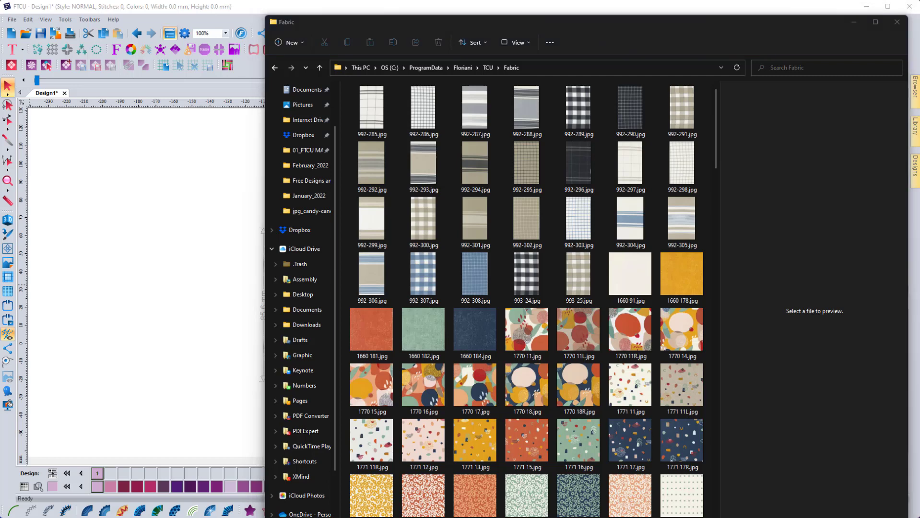
Bring the jpg_too-cute-to-spook folder into view and select the images 22421 11 through 22426 14, leaving out 22421 14.
drag(0, 8, 237, 13)
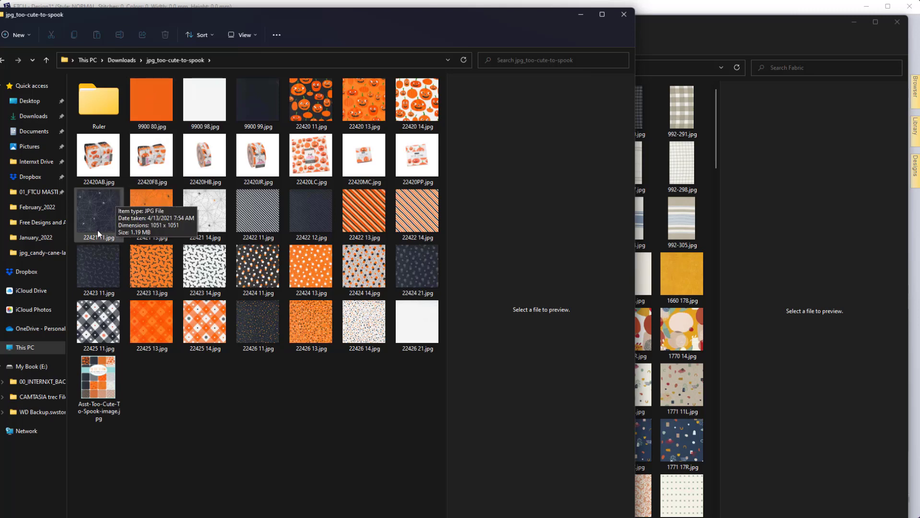
click(93, 209)
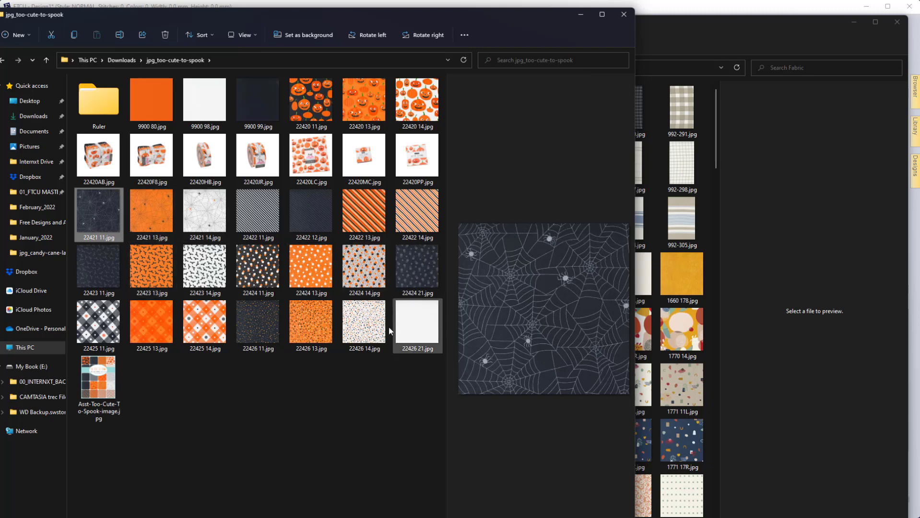
shift+click(370, 328)
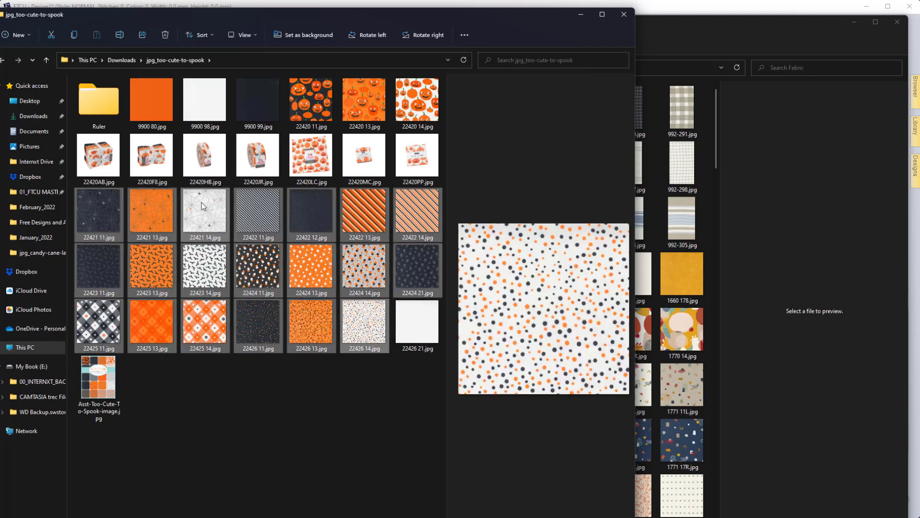
drag(201, 210, 157, 101)
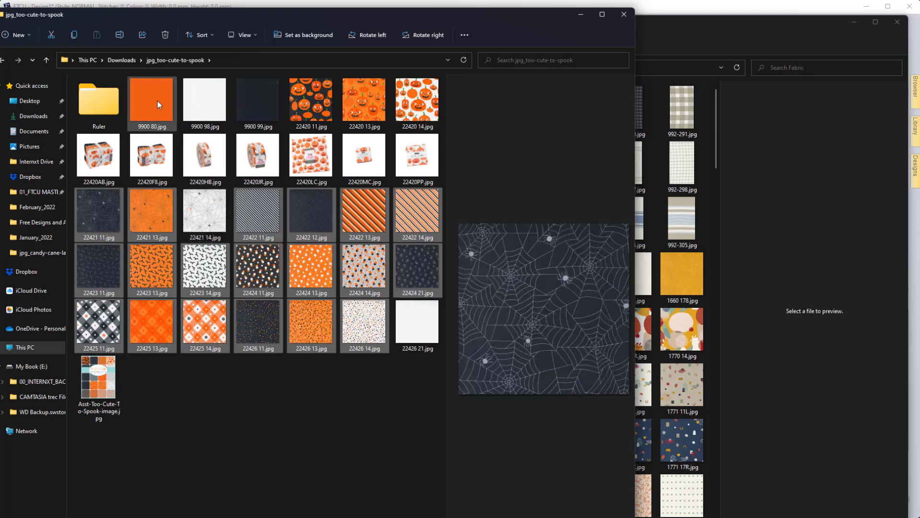
Extend the selection with the solid swatches 9900 98 and 9900 99 and the pumpkin images 22420 11, 22420 13 and 22420 14.
ctrl+click(199, 100)
ctrl+click(245, 101)
ctrl+click(305, 101)
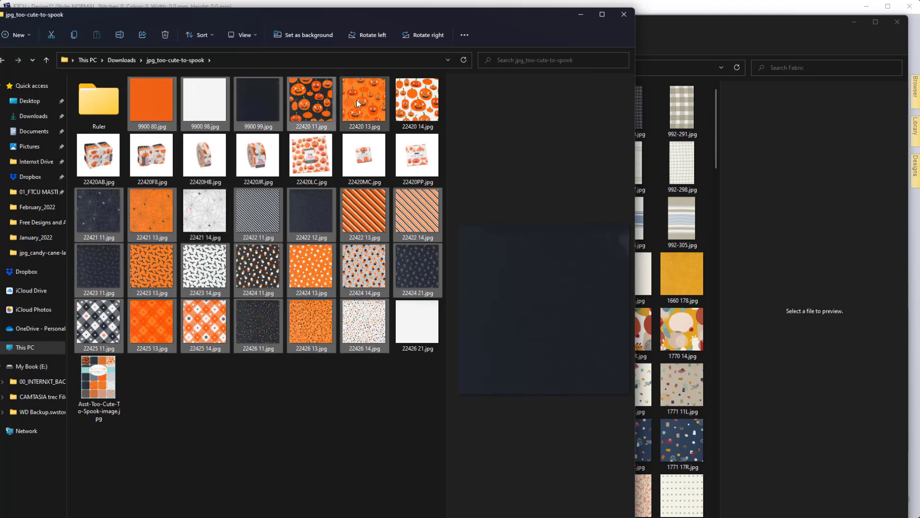
ctrl+click(357, 100)
ctrl+click(421, 109)
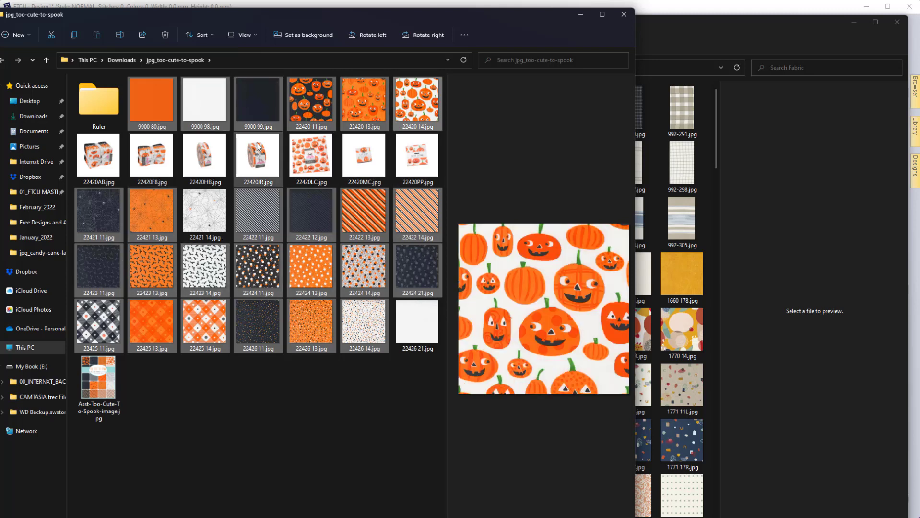
Remove the solid swatches 9900 99, 9900 98 and 9900 80 from the selection.
ctrl+click(260, 109)
ctrl+click(206, 103)
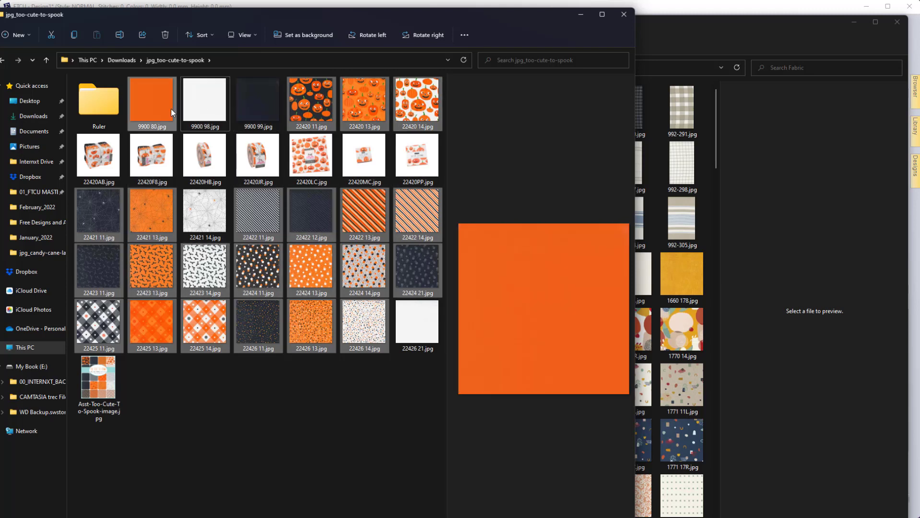
drag(149, 92, 150, 92)
ctrl+click(150, 95)
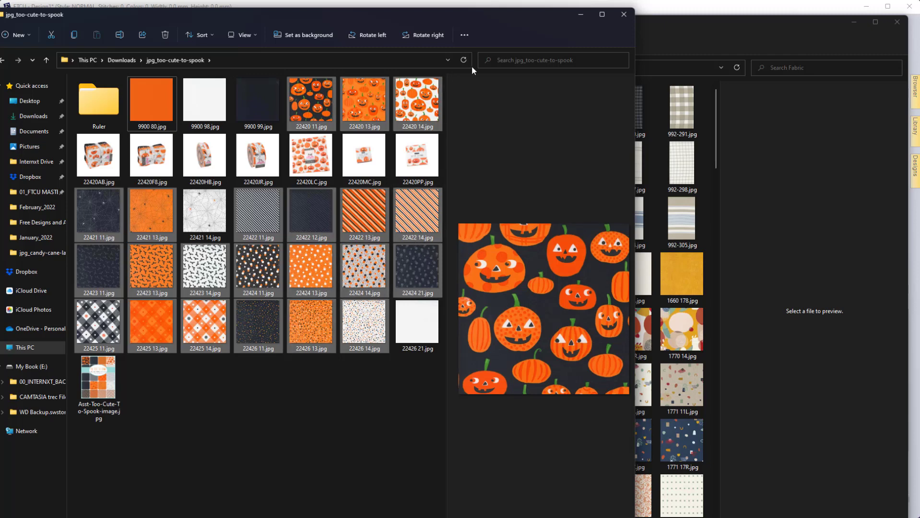
Place the two folder windows side by side, move the selected images into the Fabric folder, and minimize the source window.
drag(526, 18, 234, 27)
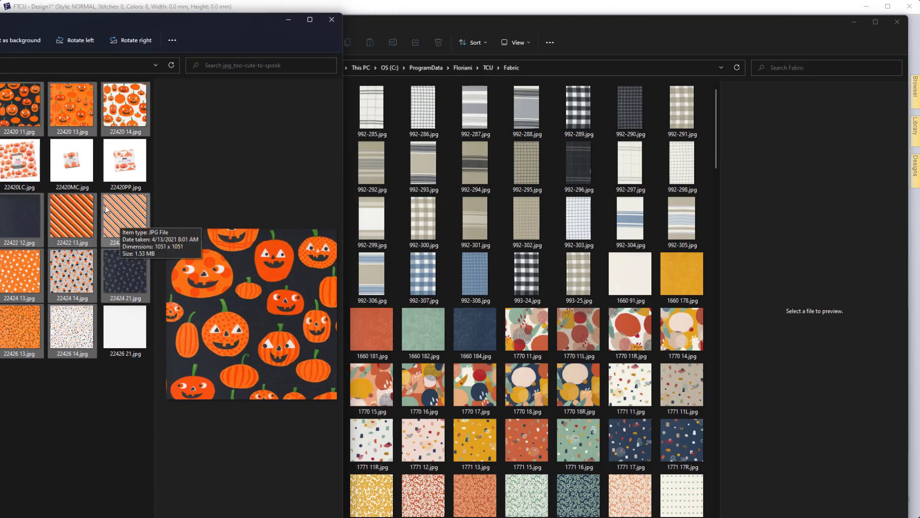
drag(121, 222, 502, 217)
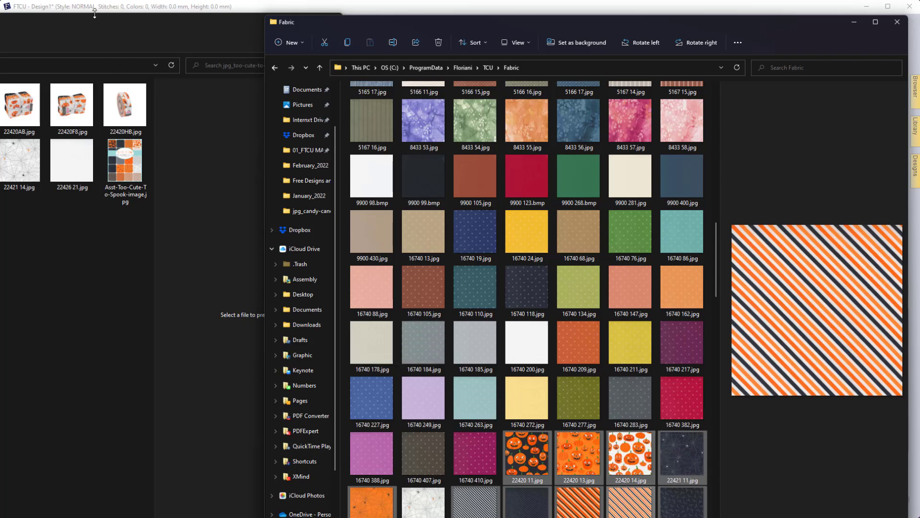
click(85, 33)
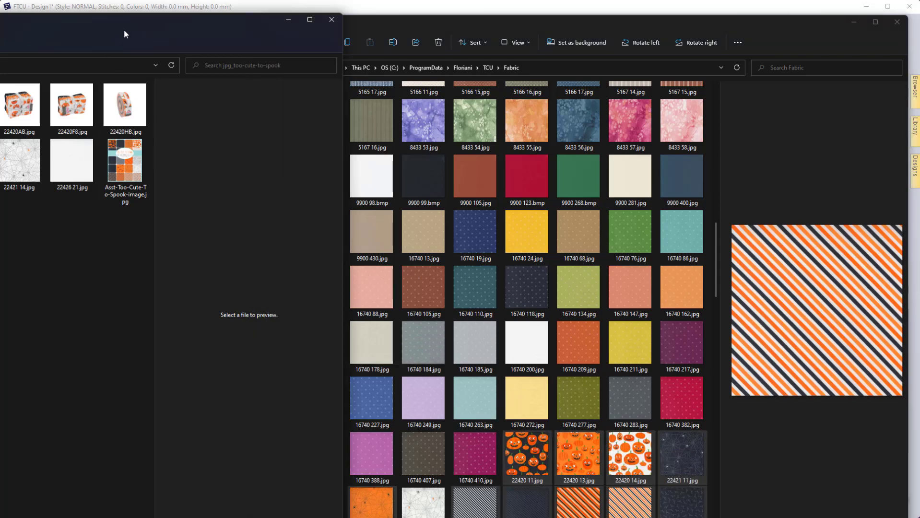
click(288, 19)
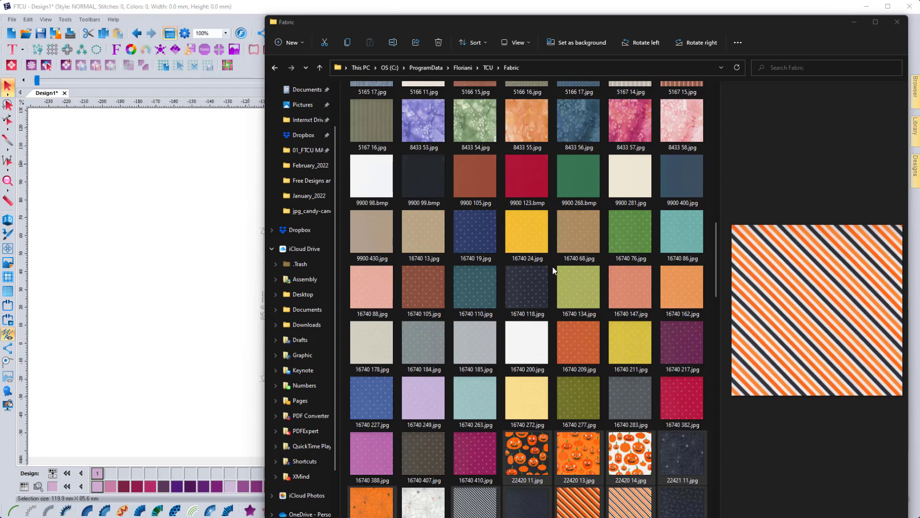
Look through the Fabric folder's swatches to its end and back to the start, then minimize its window.
scroll(523, 318, down, 15)
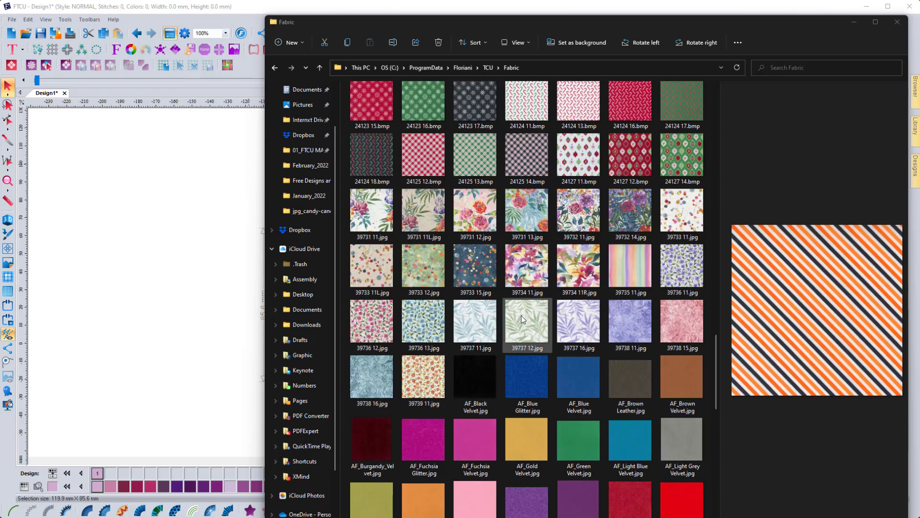
scroll(522, 316, down, 10)
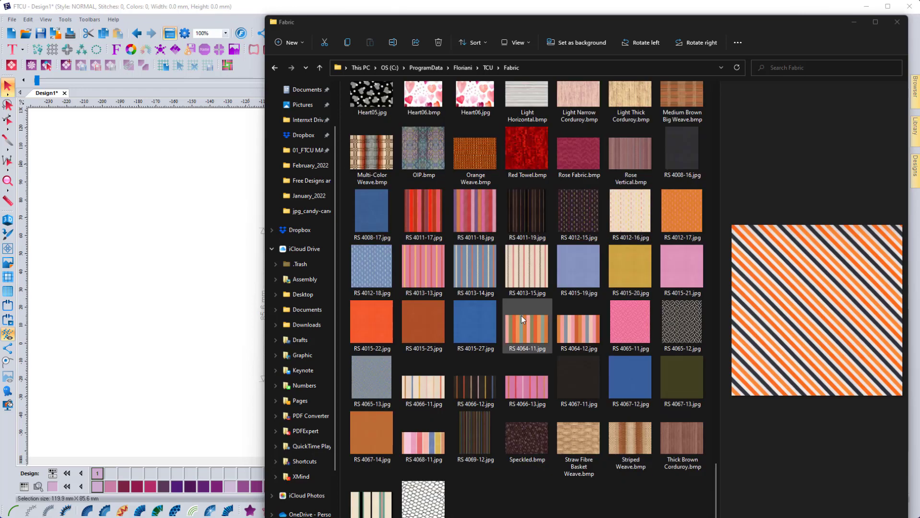
scroll(521, 316, up, 20)
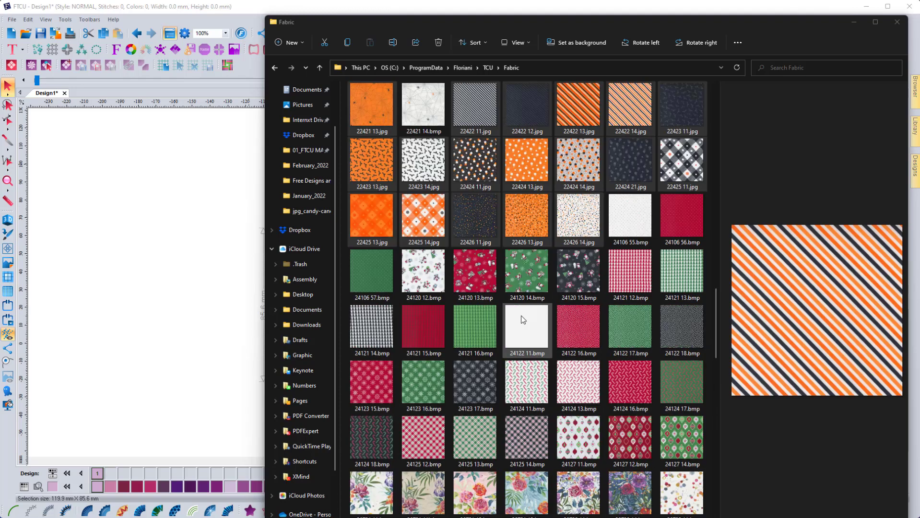
scroll(521, 316, up, 10)
scroll(521, 315, up, 4)
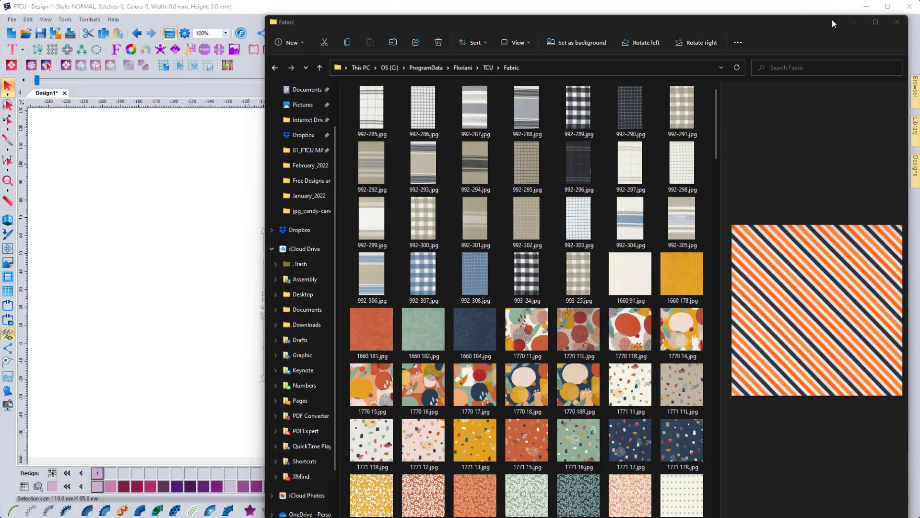
click(856, 24)
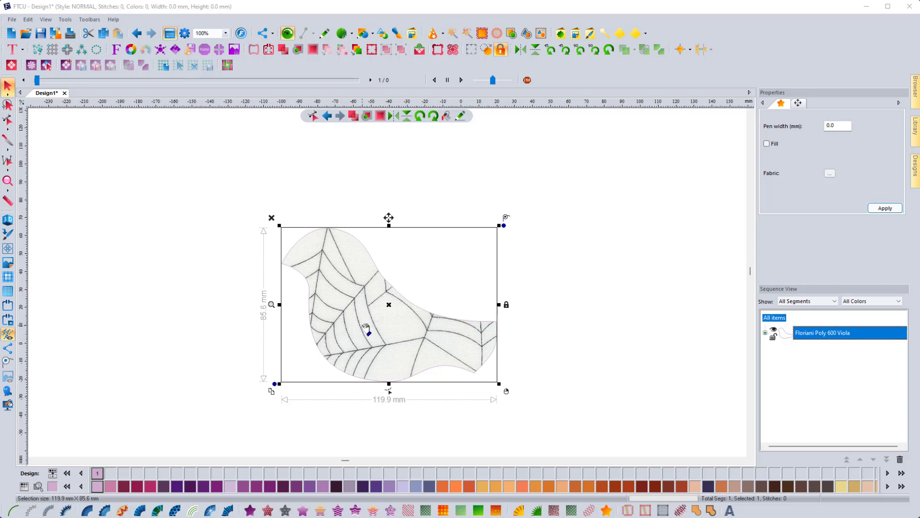
View the bird's size and position properties, then deselect and reselect the bird to return to its fabric properties.
click(798, 103)
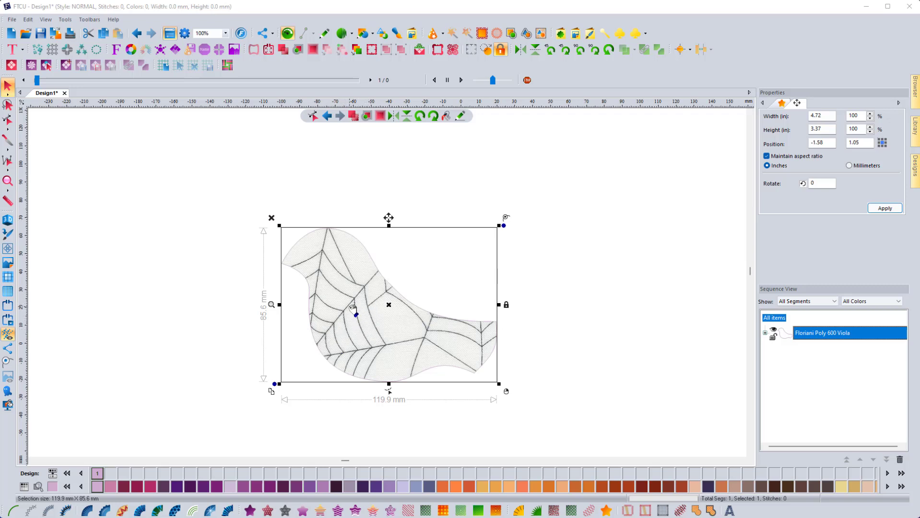
click(568, 263)
click(412, 323)
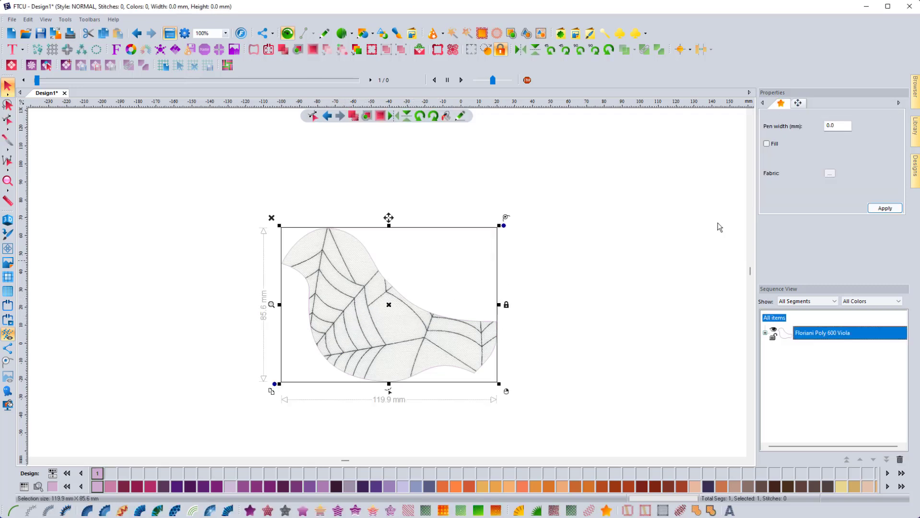
Crop the spiderweb fabric 22421 14 to its upper-left part, about 610 x 589 px, and close the fabric library.
click(831, 176)
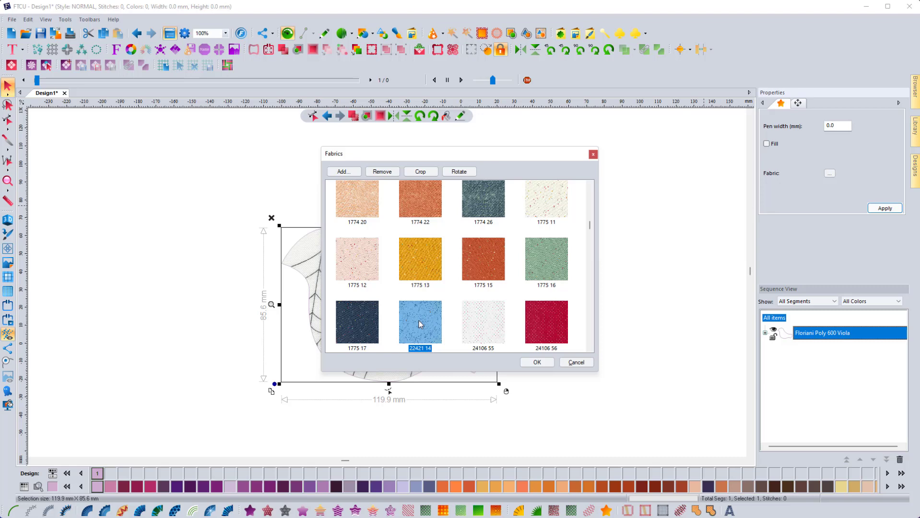
click(420, 171)
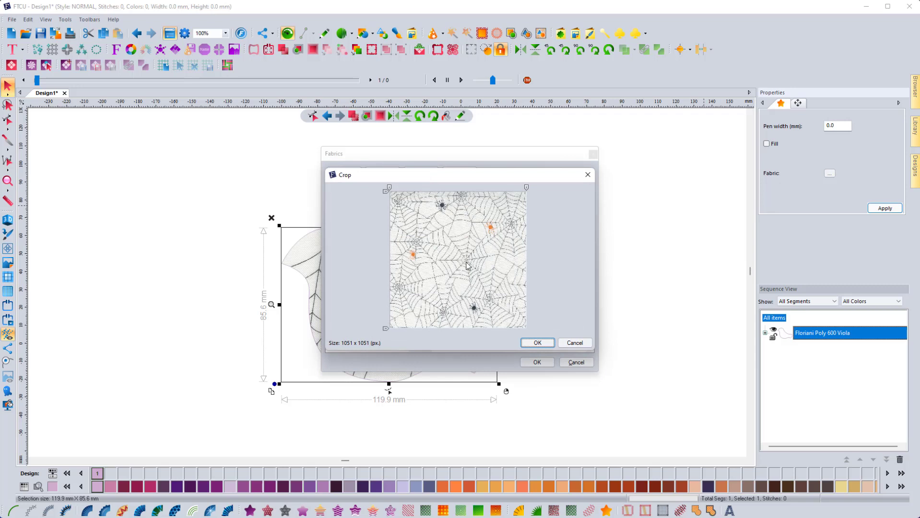
drag(386, 329, 389, 282)
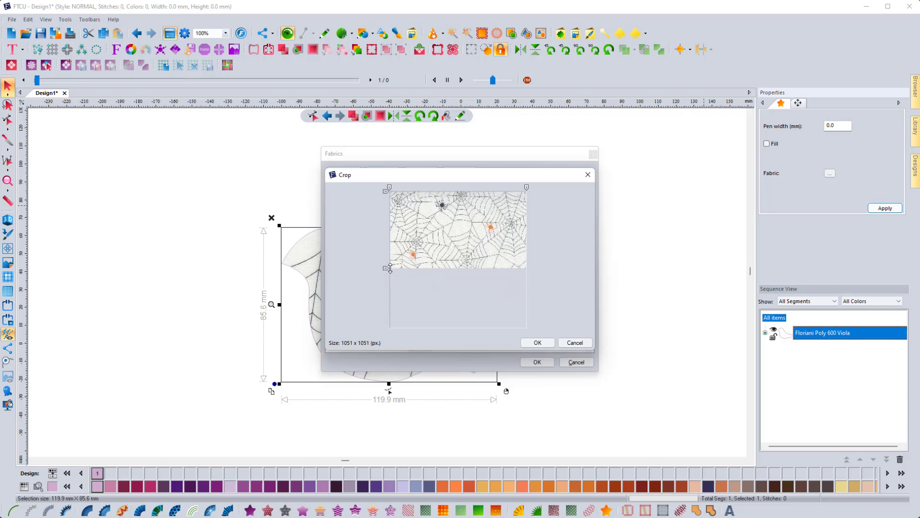
drag(526, 188, 468, 187)
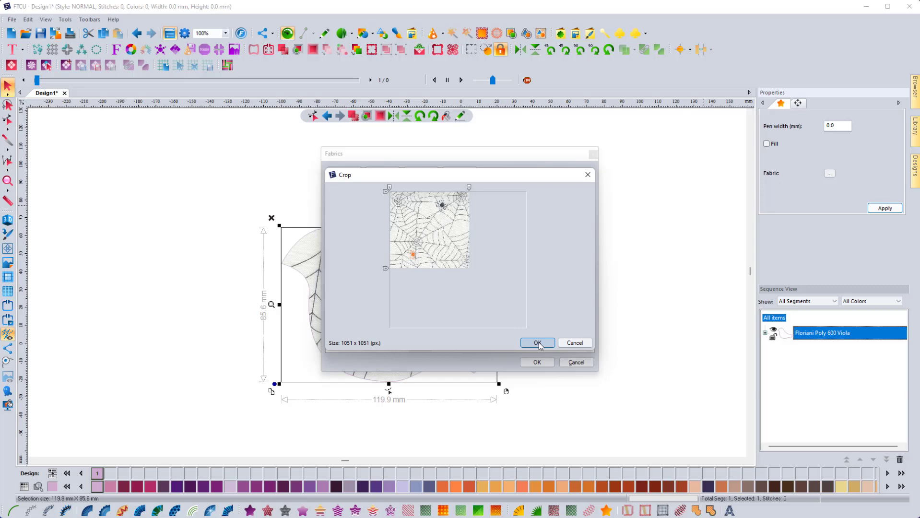
click(537, 343)
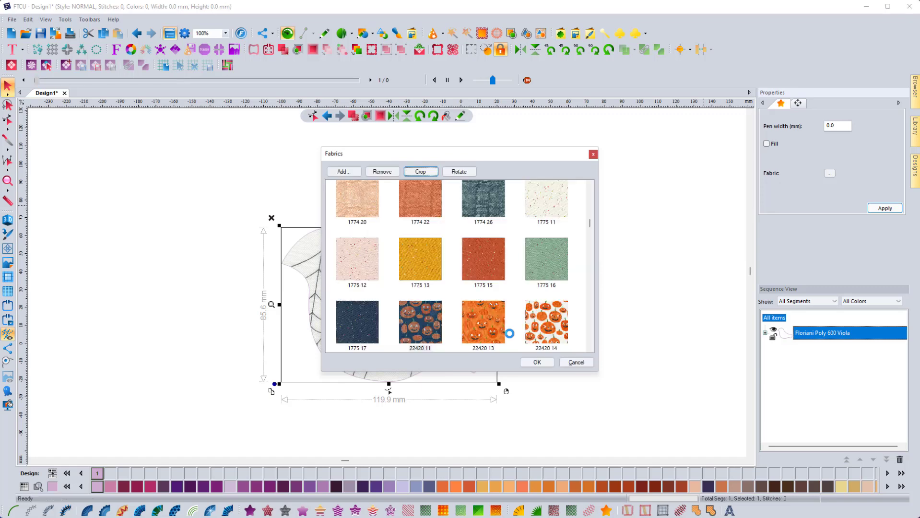
click(542, 362)
Fill the bird with the cropped spiderweb fabric 22421 14.
click(830, 174)
scroll(444, 300, down, 1)
scroll(444, 301, up, 3)
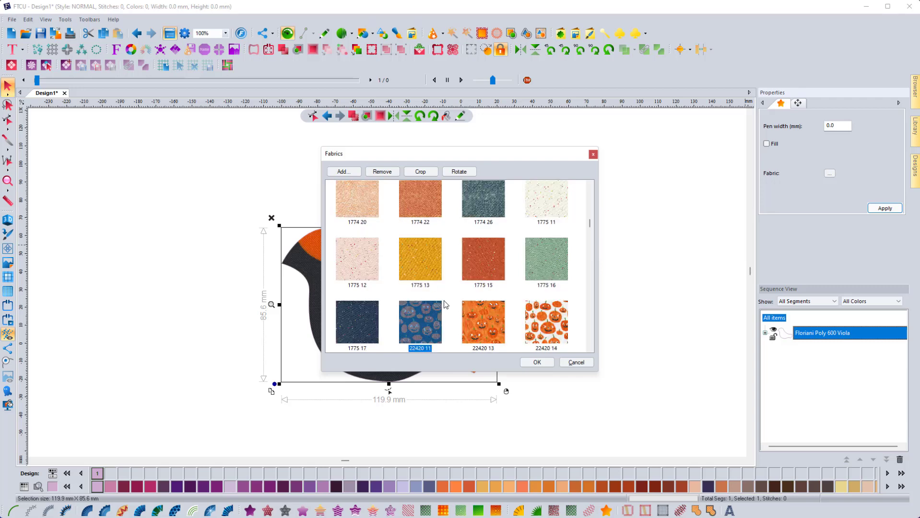
scroll(444, 301, down, 4)
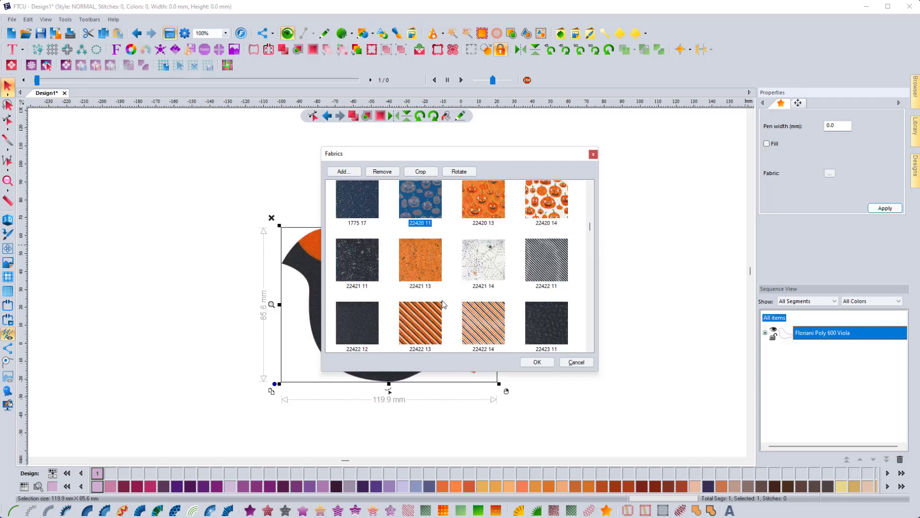
click(488, 264)
click(533, 361)
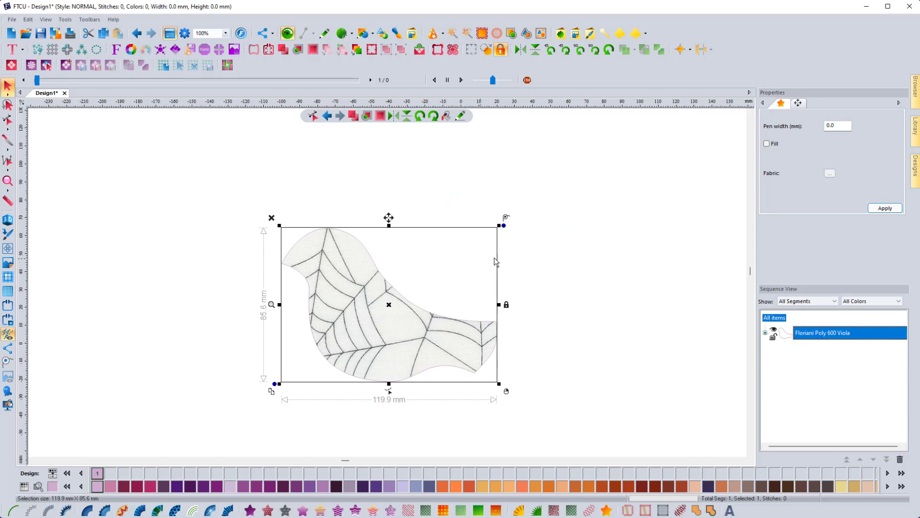
Reopen the crop of fabric 22421 14, nudge its lower edge slightly, accept it, and close the fabric library.
click(830, 173)
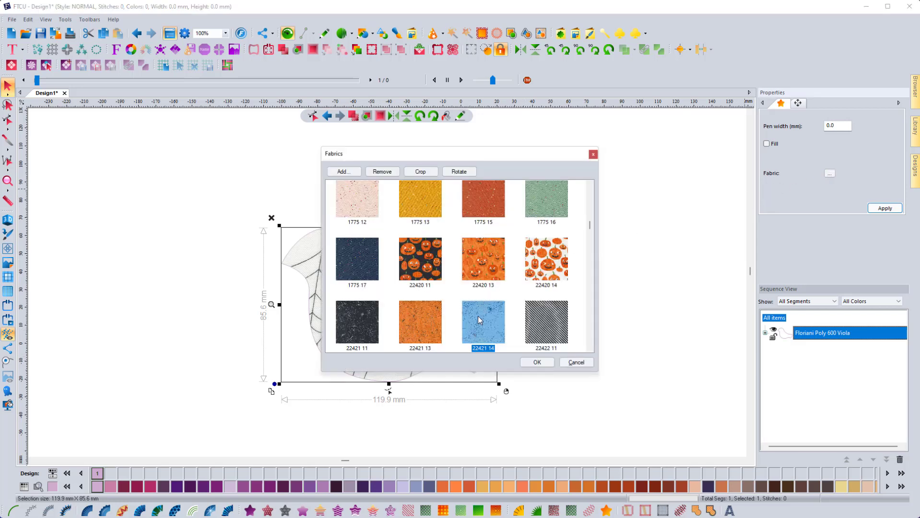
click(423, 173)
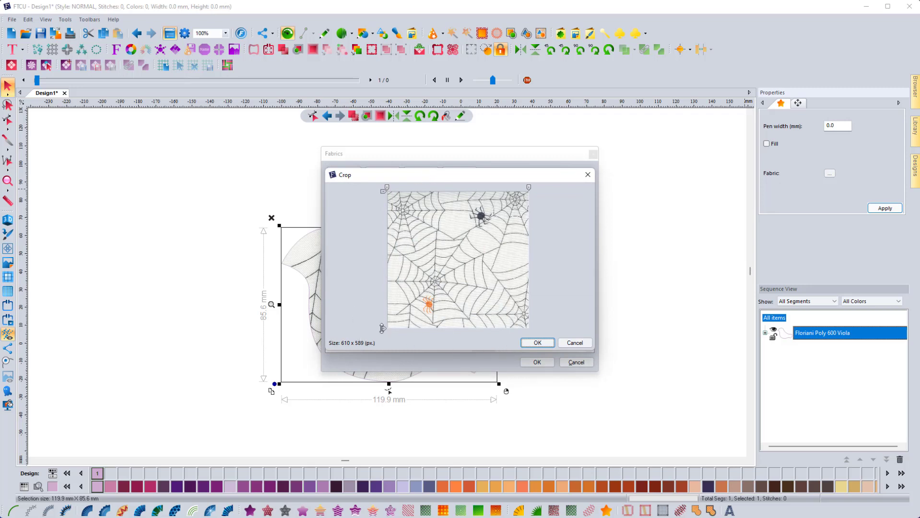
mouse_move(383, 329)
mouse_down()
mouse_move(383, 276)
mouse_move(380, 326)
mouse_up()
click(537, 343)
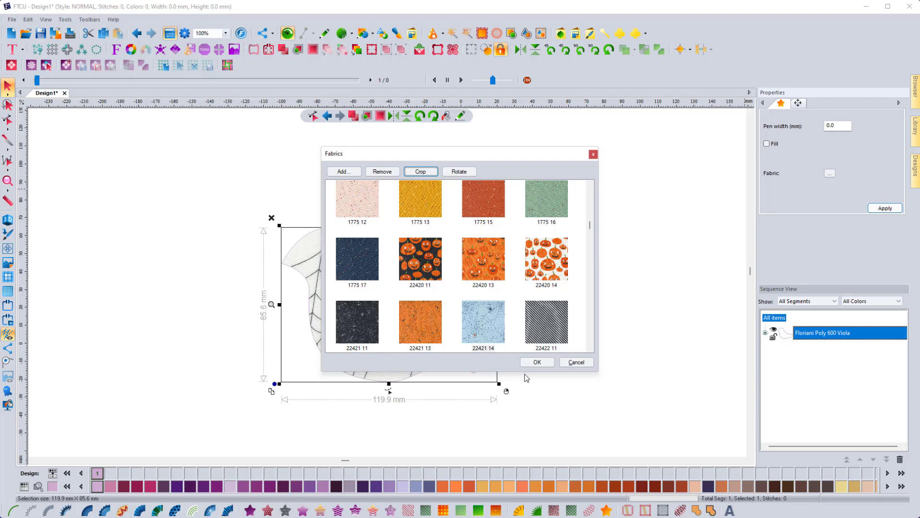
click(537, 363)
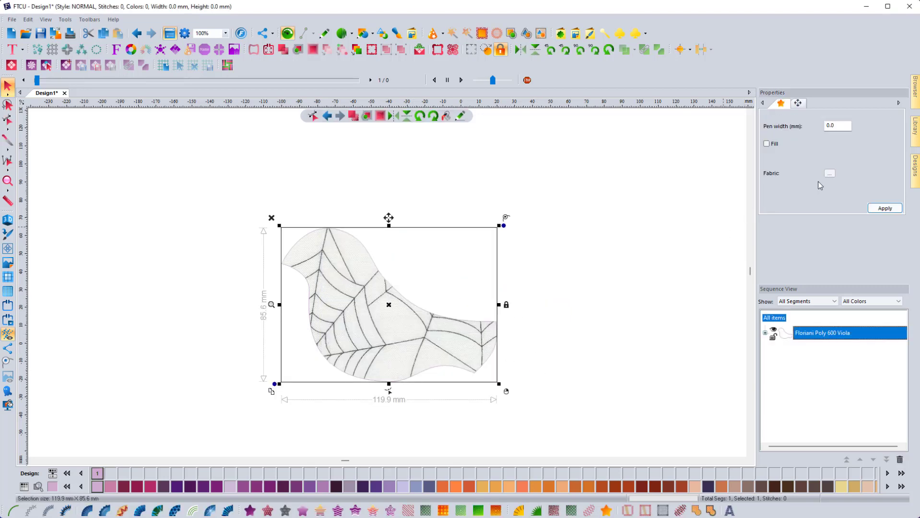
Fill the bird with the white pumpkin fabric 22420 14 and replace it with the rust fabric 1775 15.
click(829, 174)
click(553, 264)
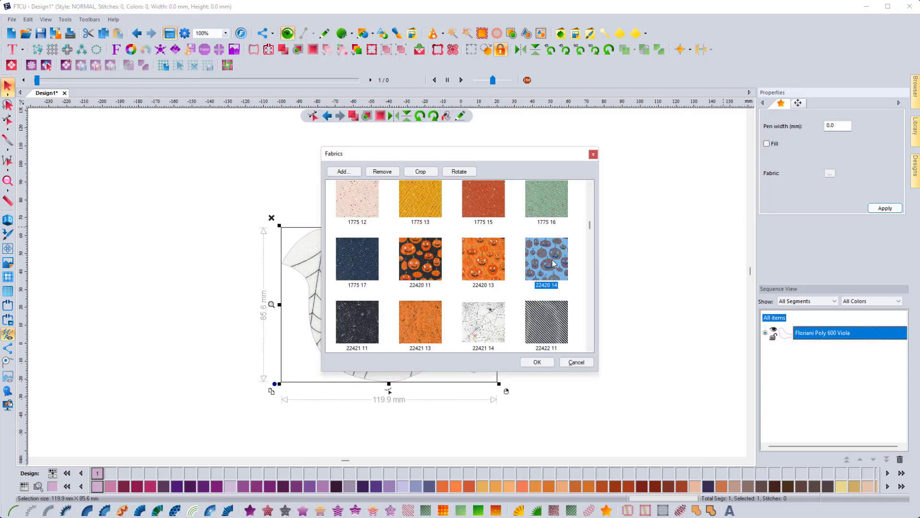
click(536, 362)
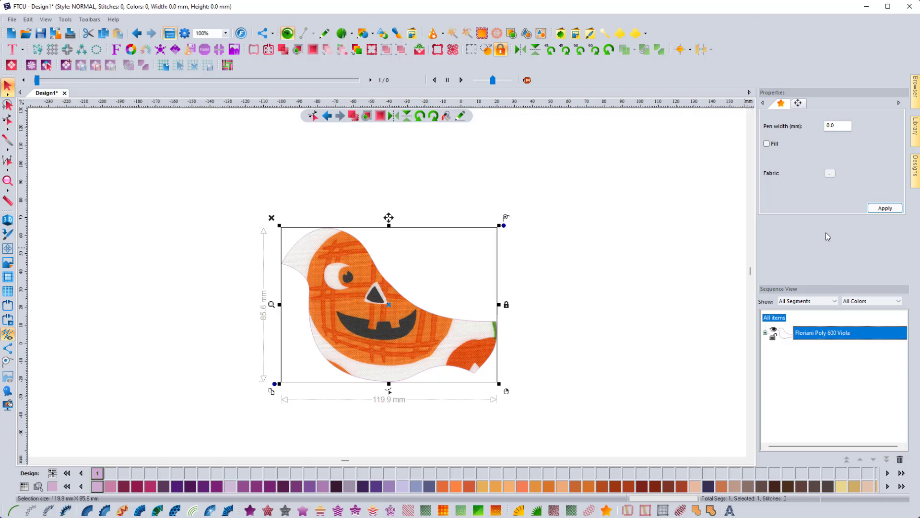
click(831, 174)
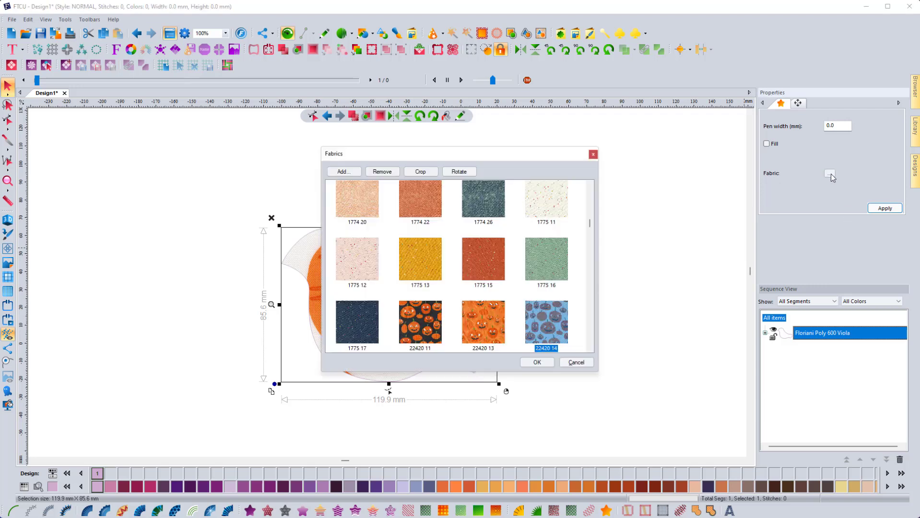
click(477, 257)
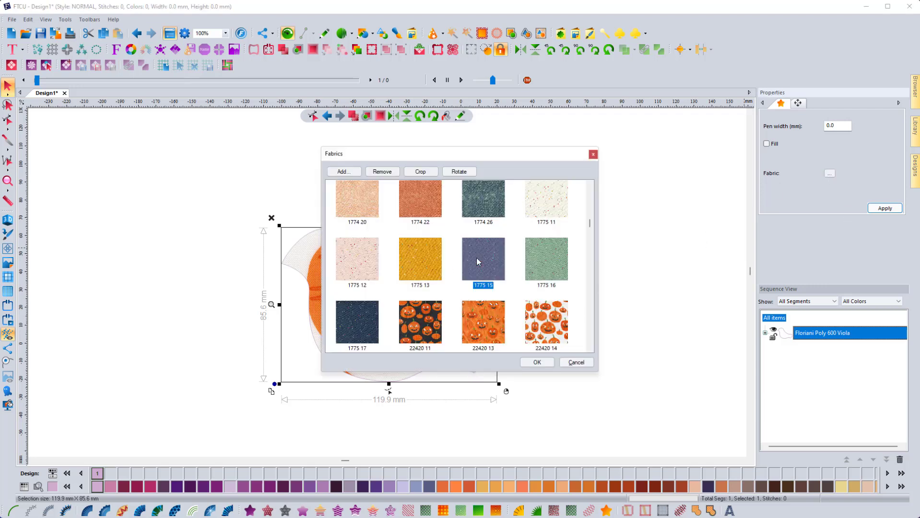
click(532, 362)
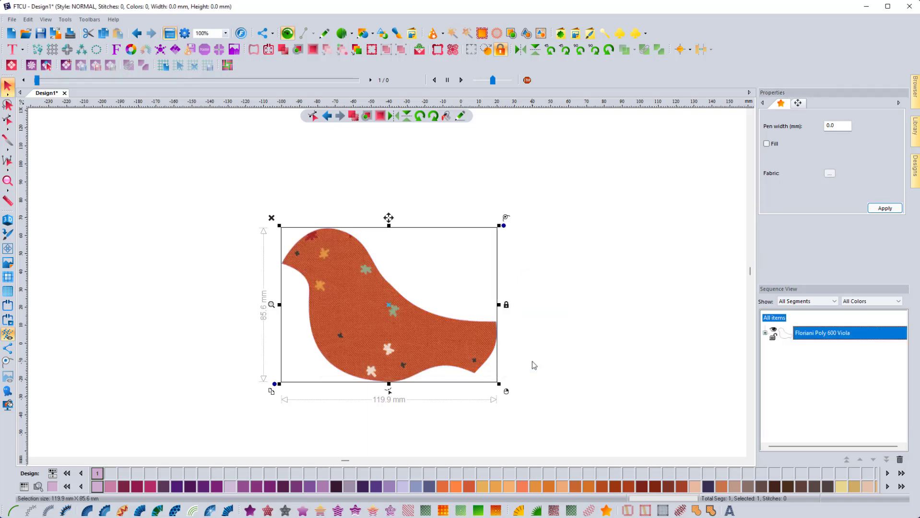
Try fabric 1774 12 on the bird and replace it with the dotted fabric 1773 11.
click(830, 174)
click(547, 208)
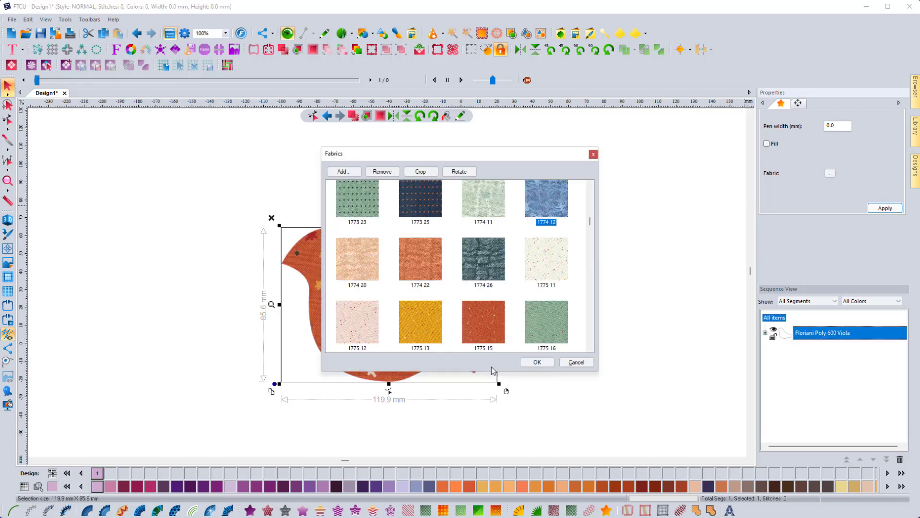
click(534, 362)
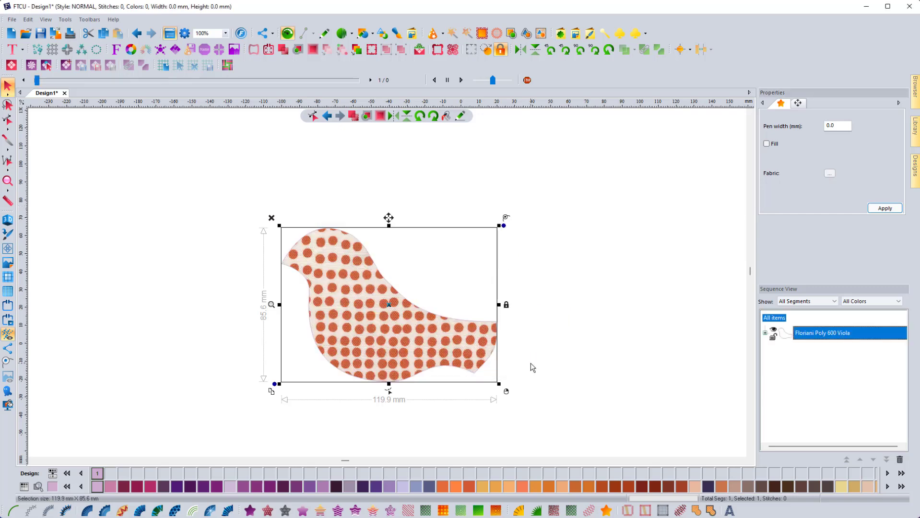
click(831, 174)
click(364, 265)
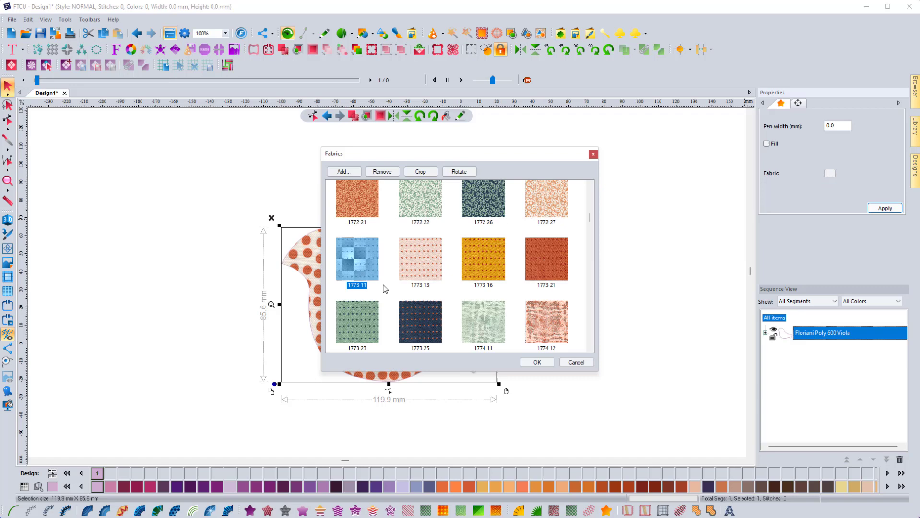
click(537, 362)
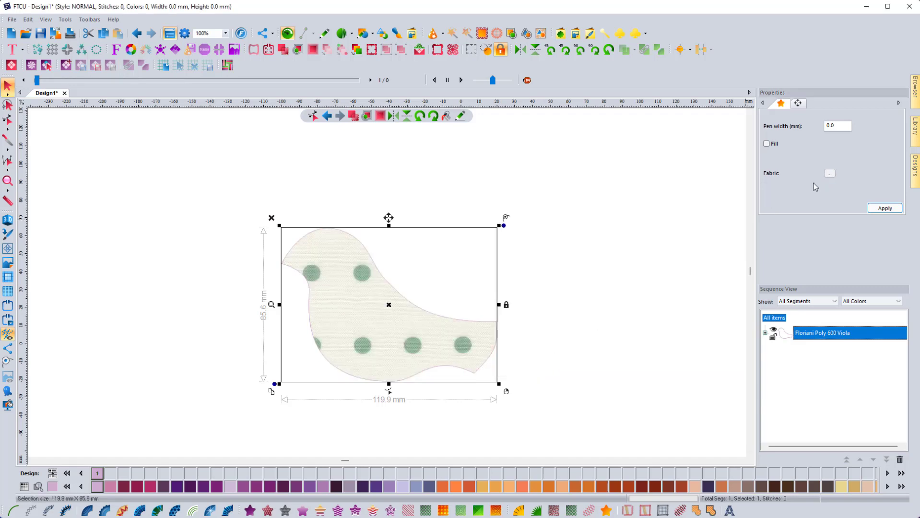
Change the bird's fill to the green fabric 1775 16.
click(830, 174)
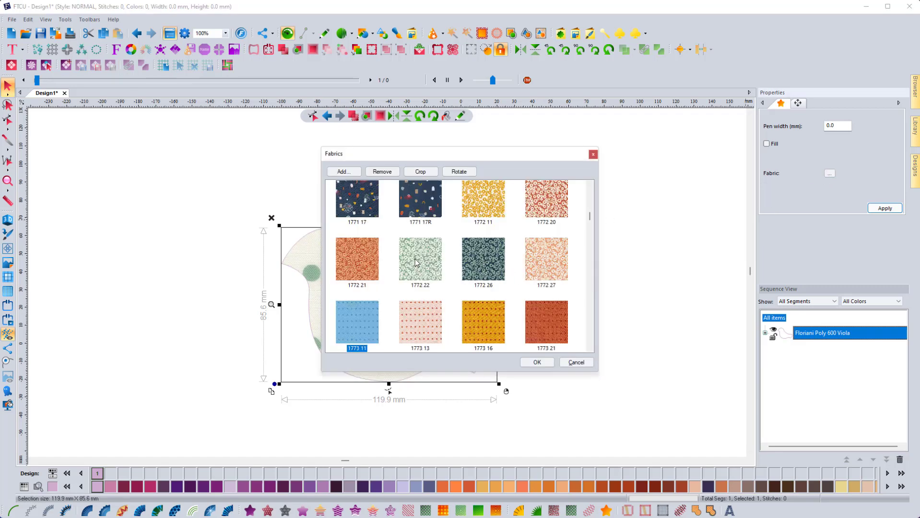
scroll(415, 261, down, 3)
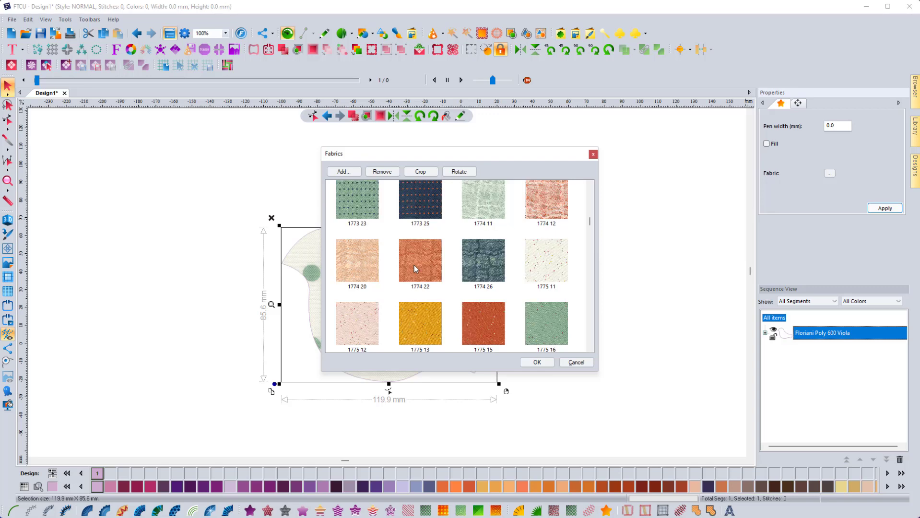
scroll(414, 265, down, 1)
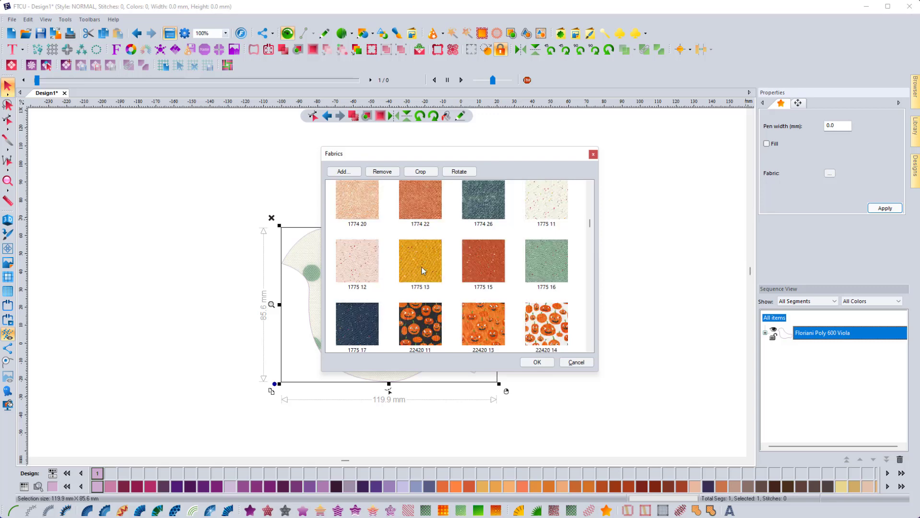
click(538, 265)
click(538, 362)
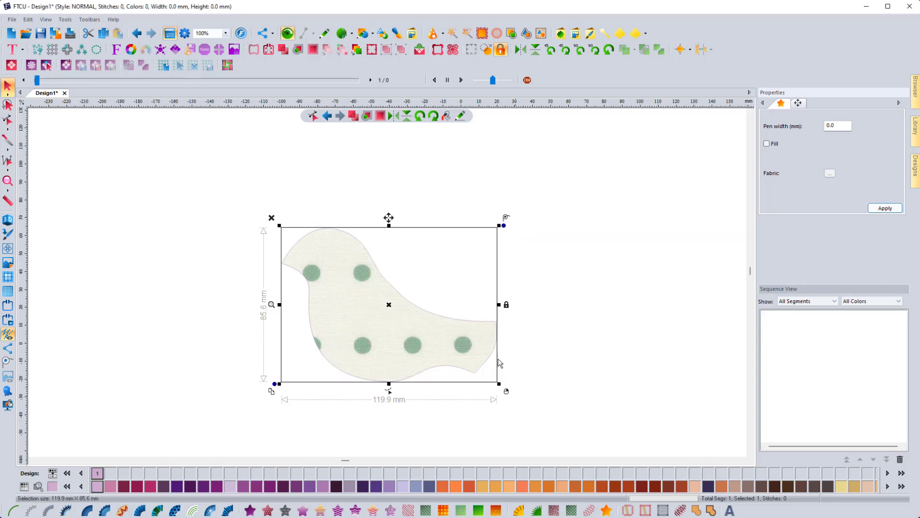
Change the bird's fill to the white bat fabric 22423 14.
click(829, 173)
scroll(432, 298, down, 5)
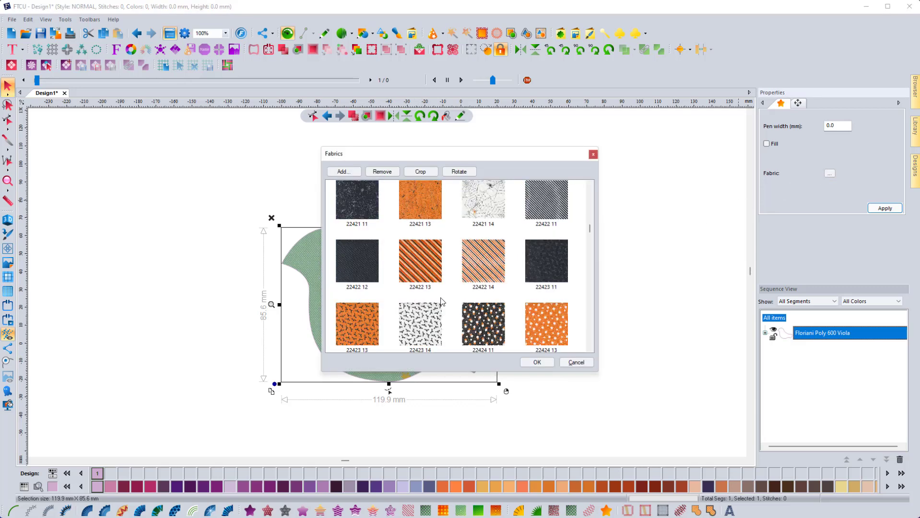
click(420, 324)
click(538, 362)
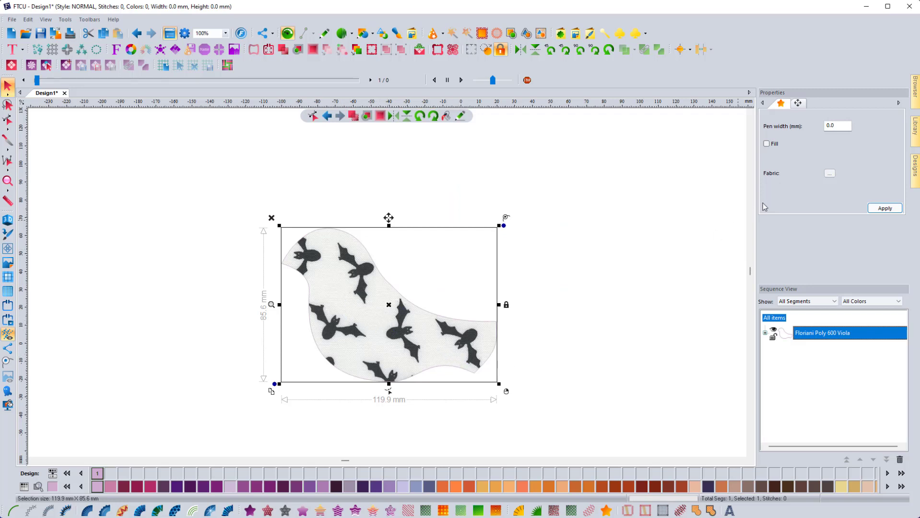
Change the bird's fill to the black-and-white patterned fabric 22425 11.
click(829, 174)
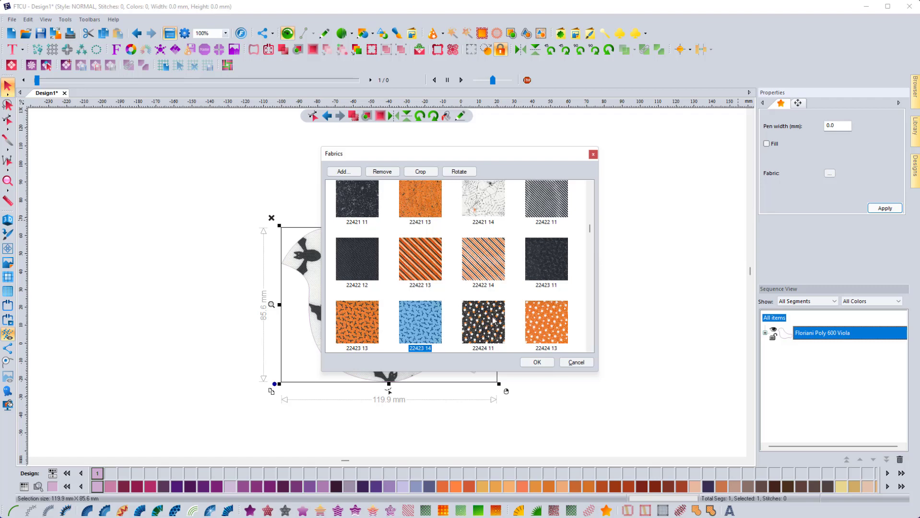
scroll(492, 321, down, 1)
click(356, 330)
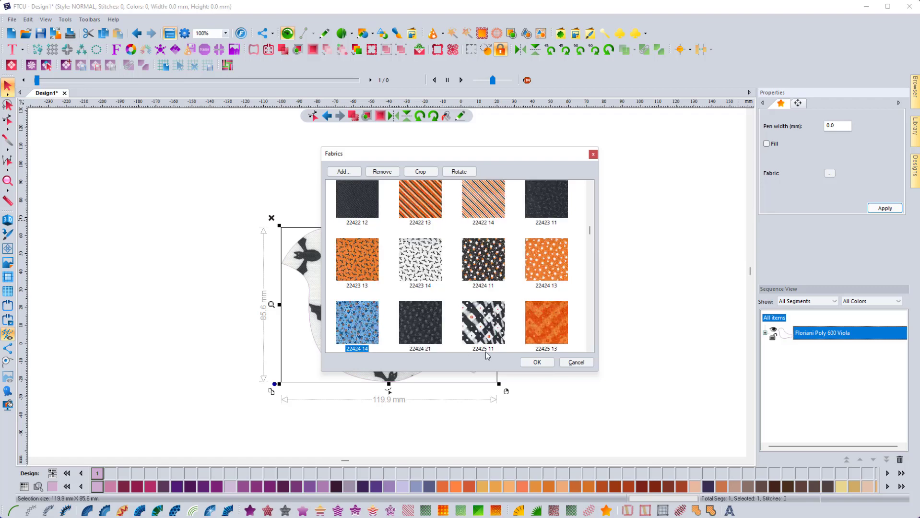
click(490, 325)
click(537, 362)
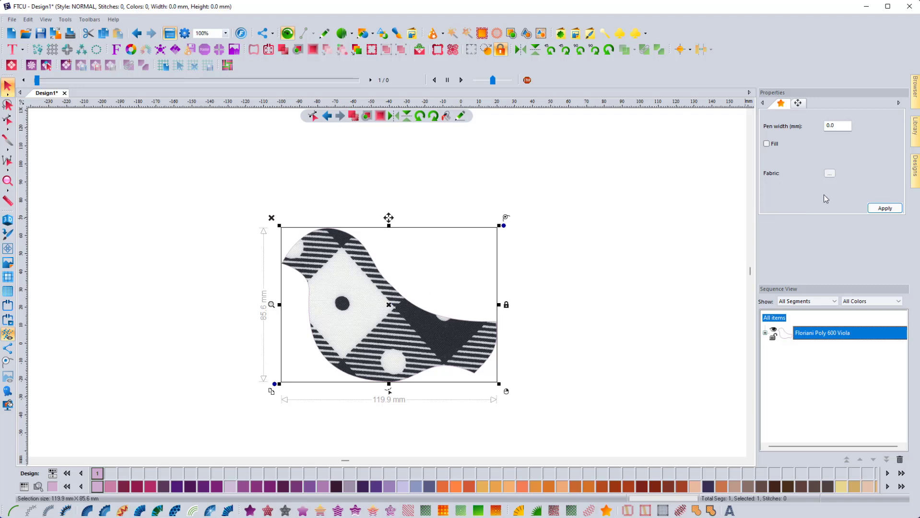
Change the bird's fill to the orange dotted fabric 22424 13.
click(830, 174)
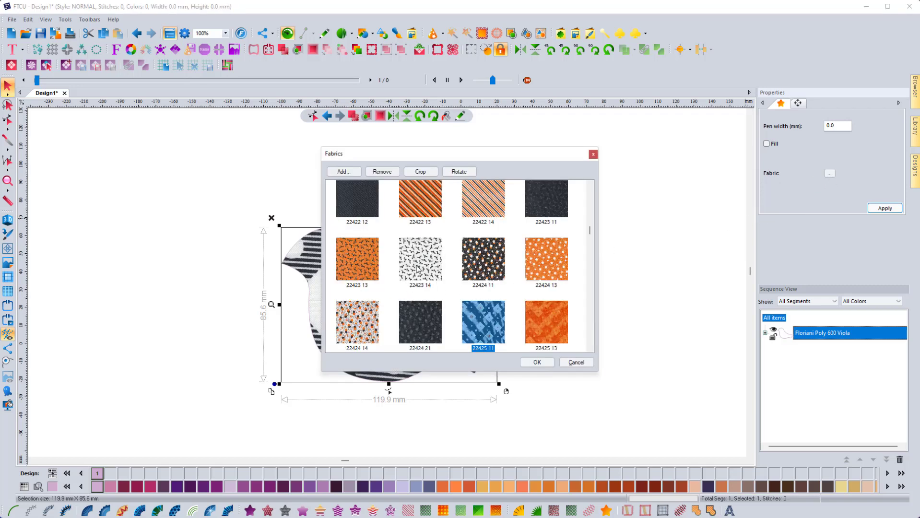
click(550, 260)
click(535, 363)
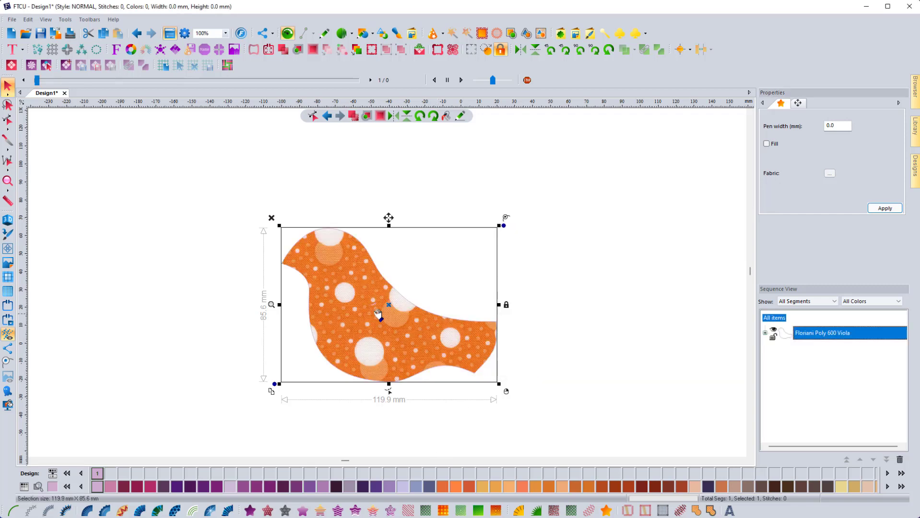
Fill the bird with the Christmas fabric 24120 12, deselect it to view the result, and reselect it.
click(829, 174)
scroll(476, 321, down, 3)
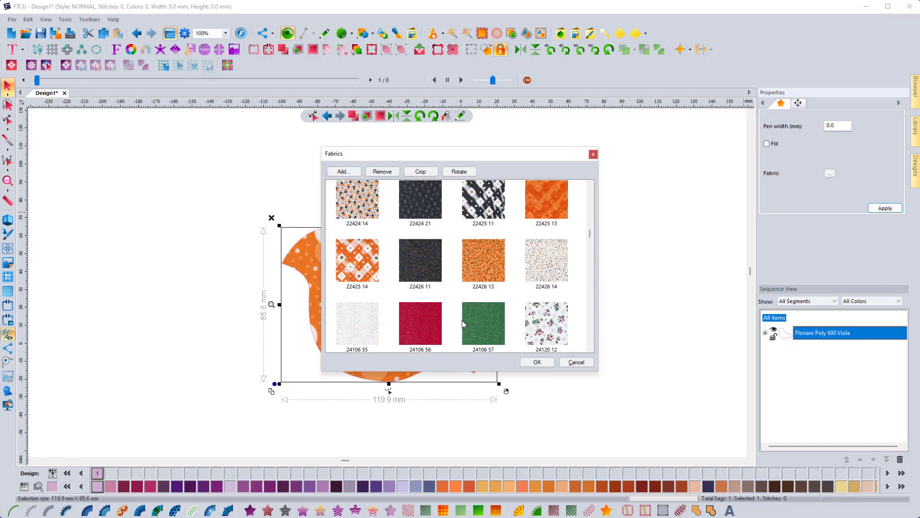
click(543, 323)
click(538, 363)
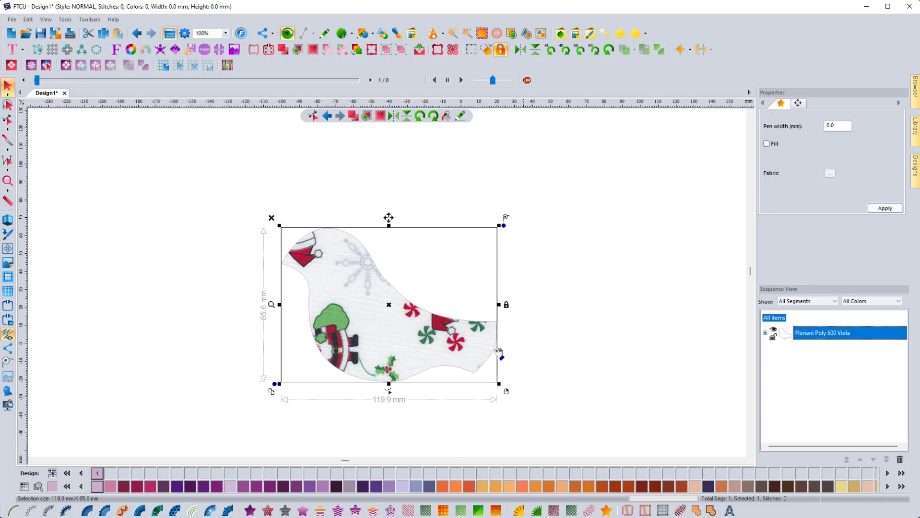
click(546, 269)
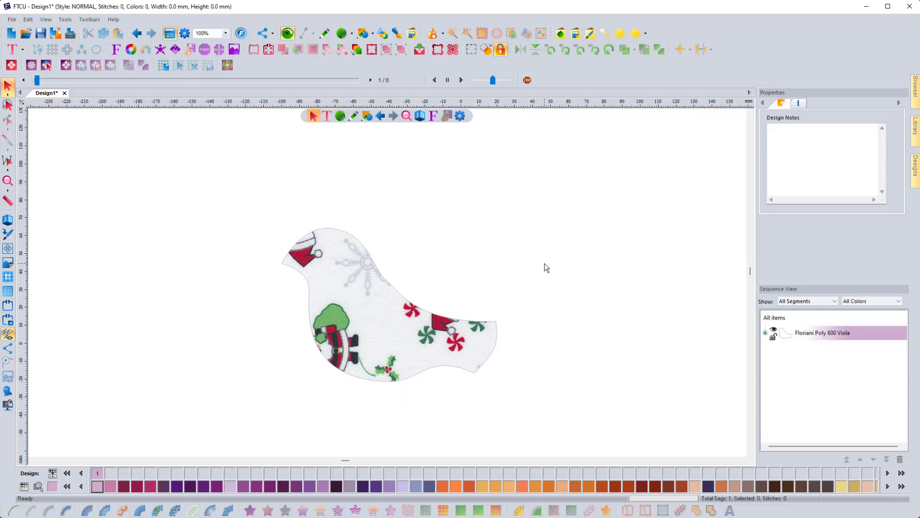
click(398, 290)
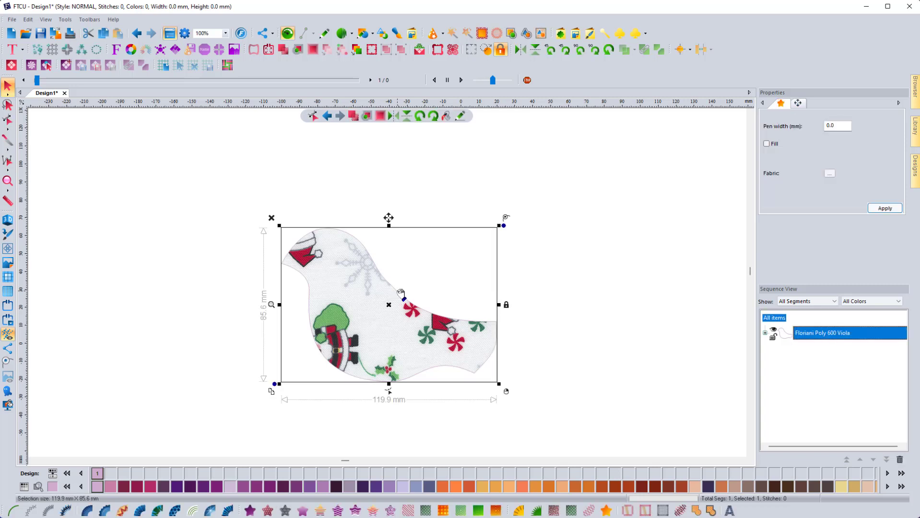